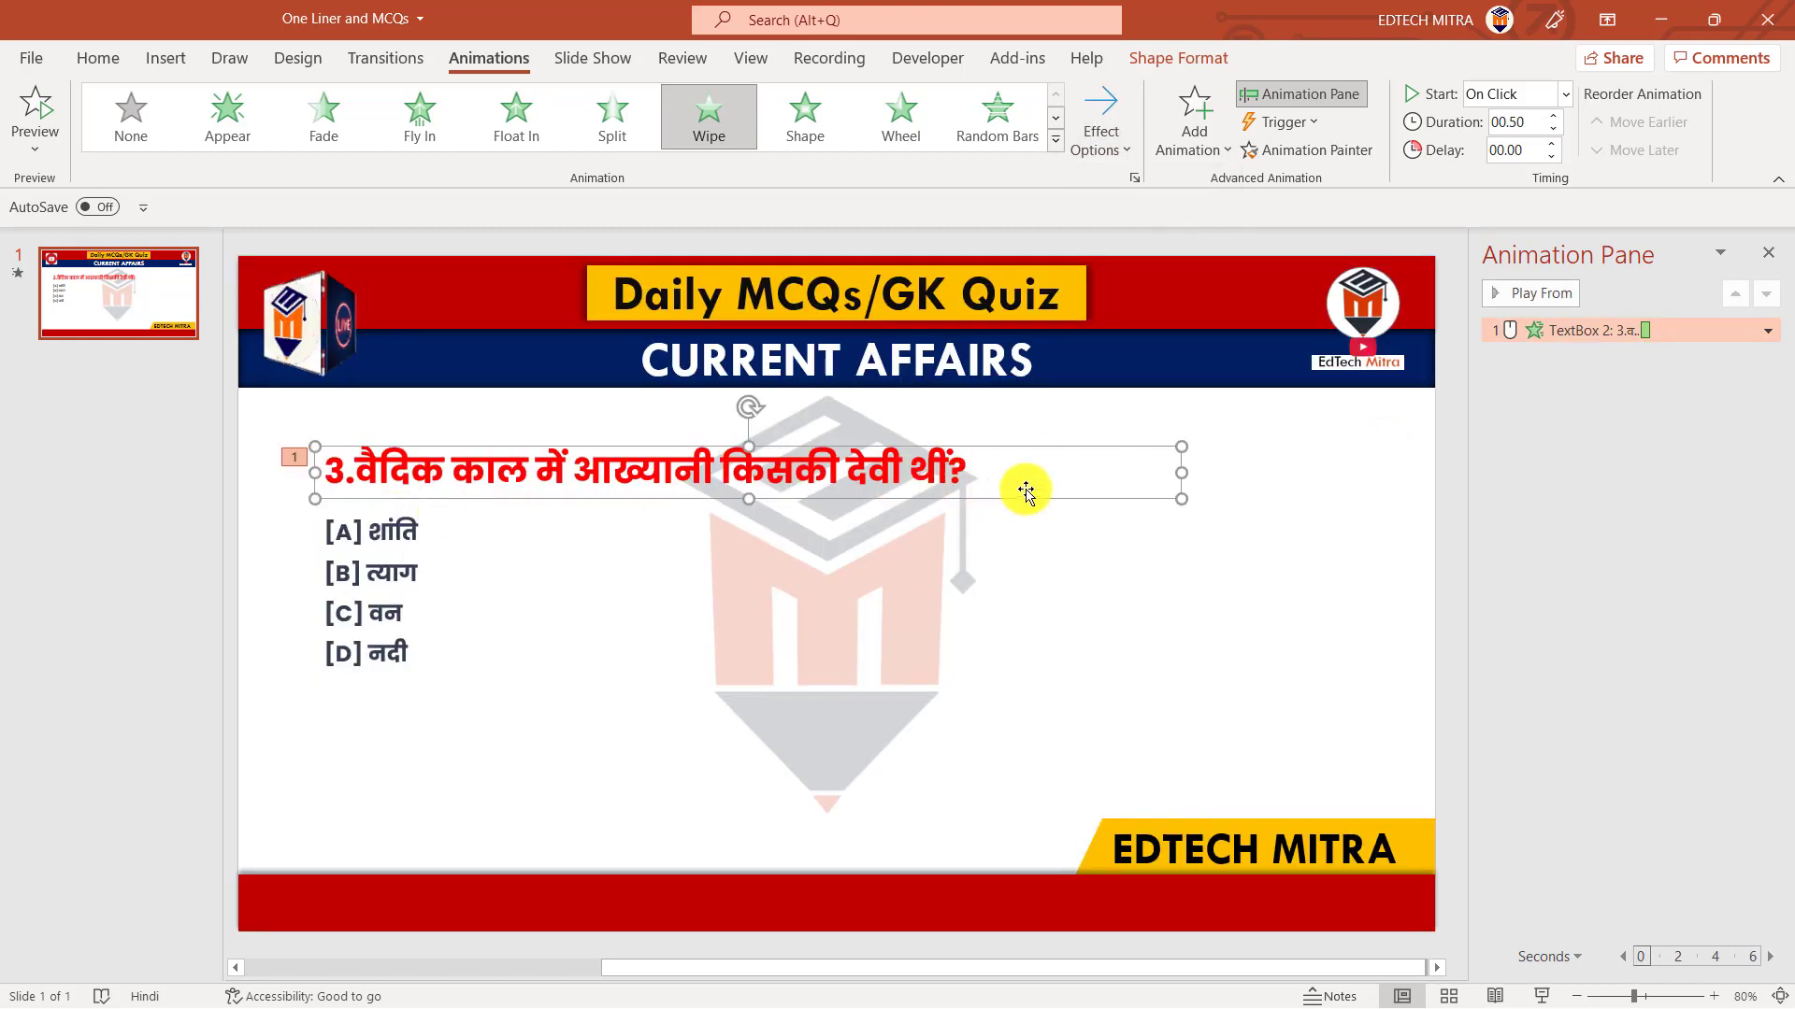
# Set the question's Wipe animation to animate text by word
pyautogui.doubleClick(1563, 331)
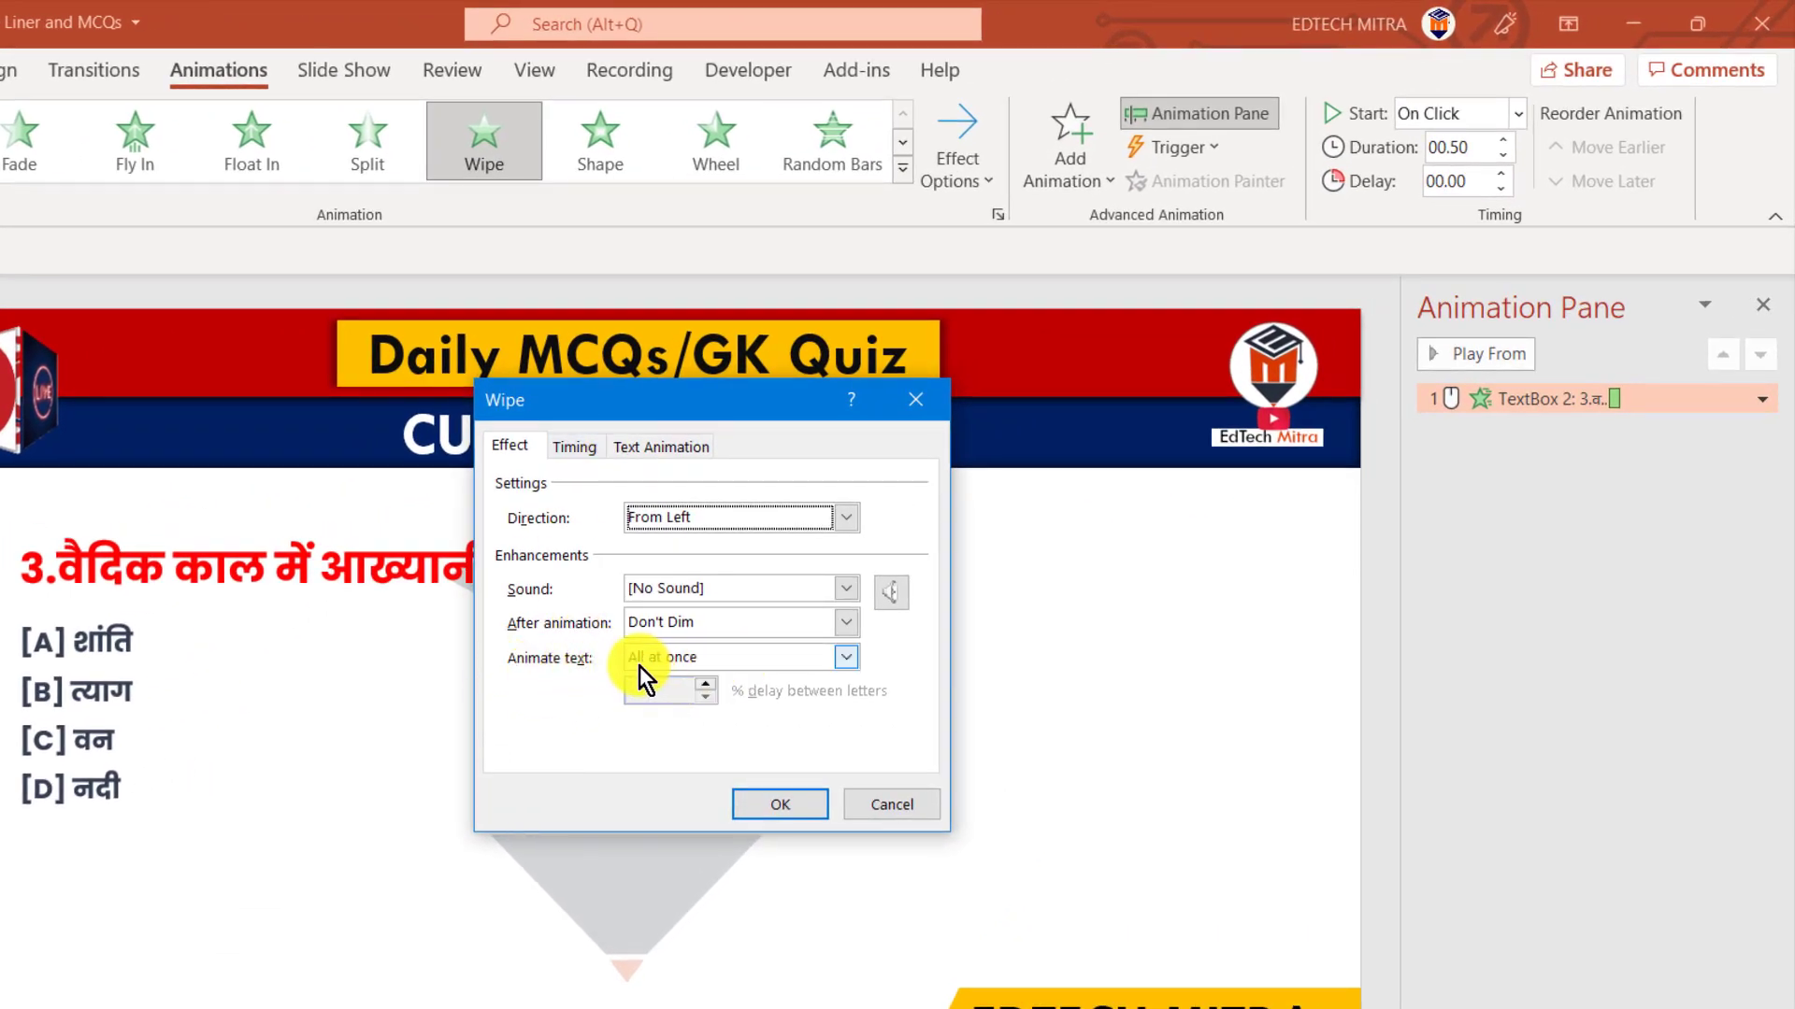
pyautogui.click(851, 664)
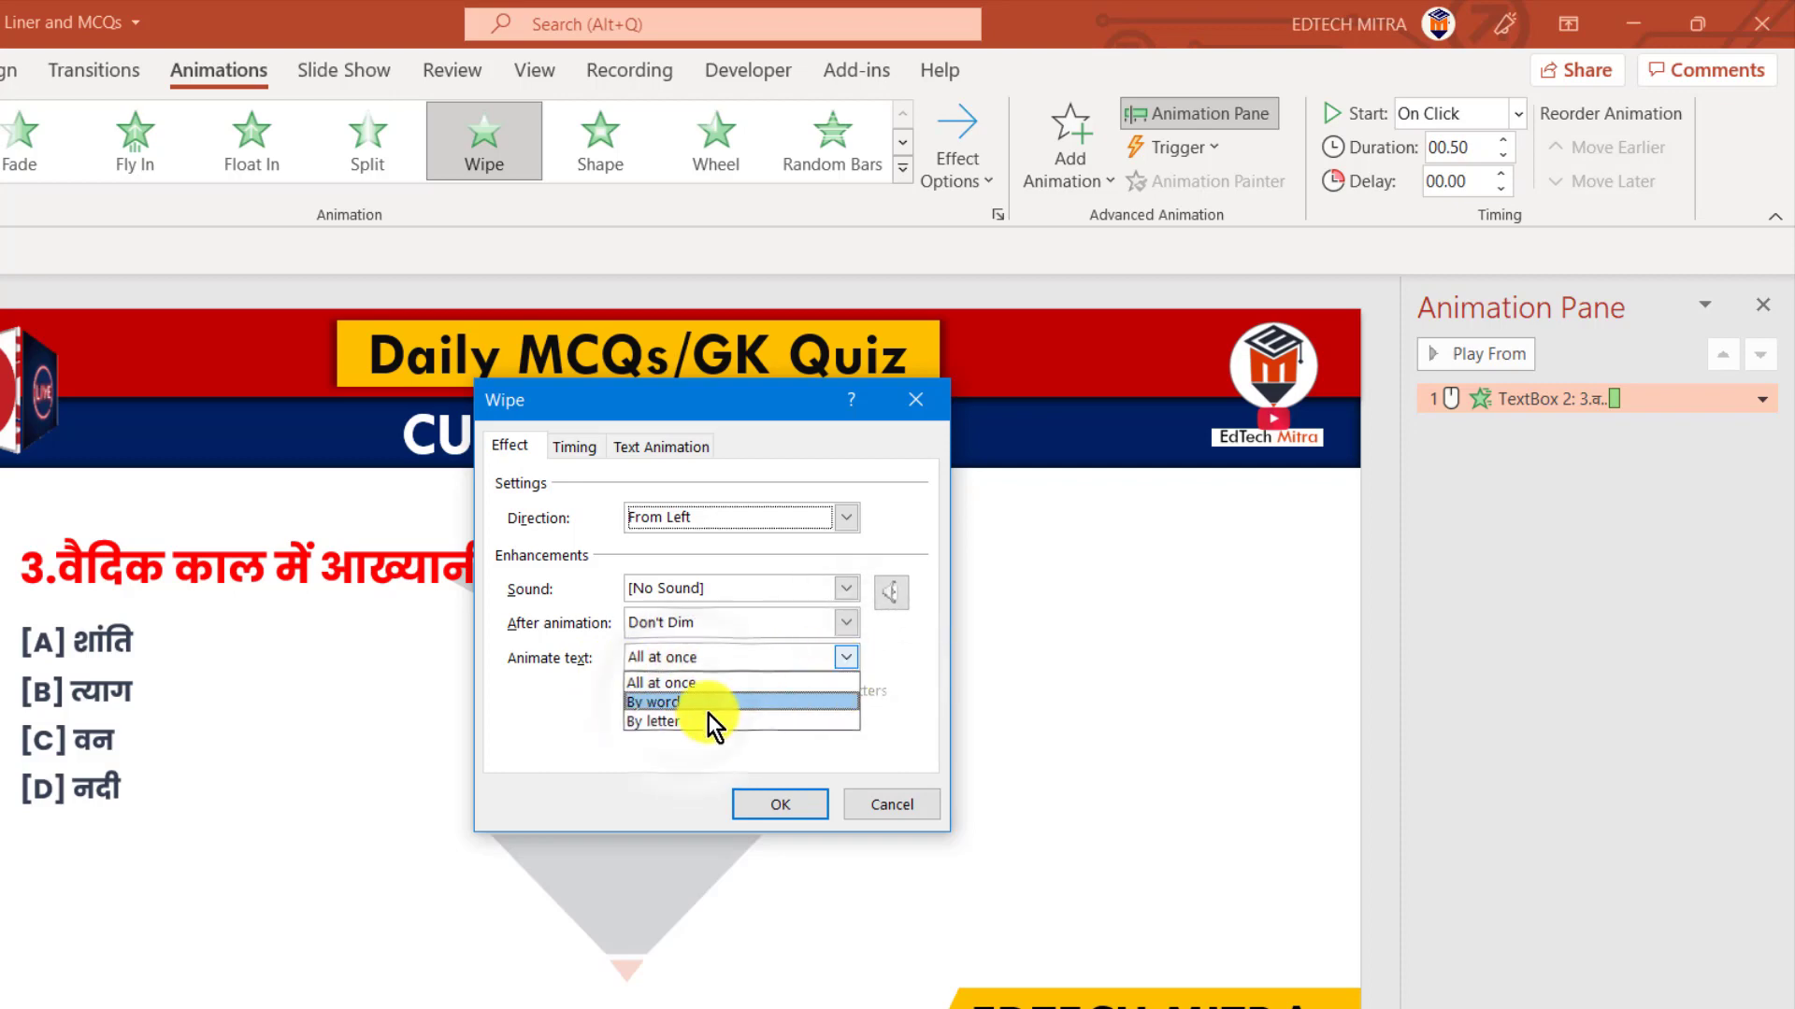
pyautogui.click(675, 693)
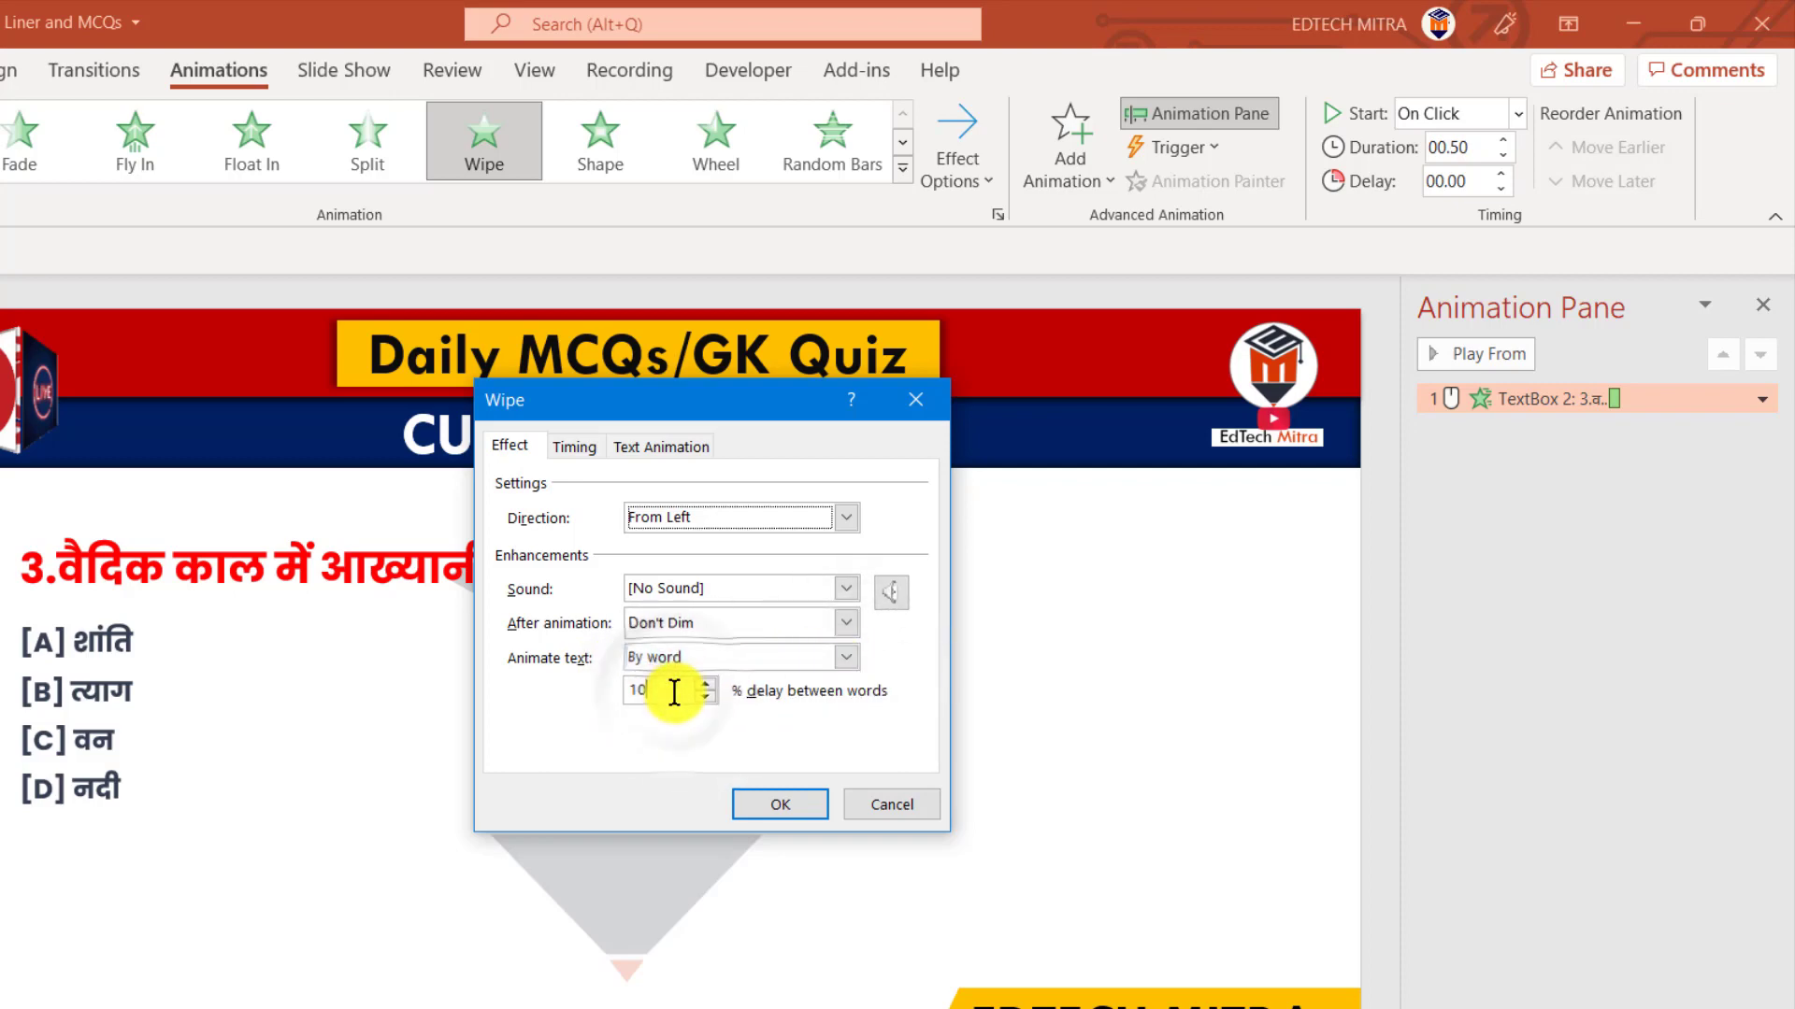
pyautogui.press('Return')
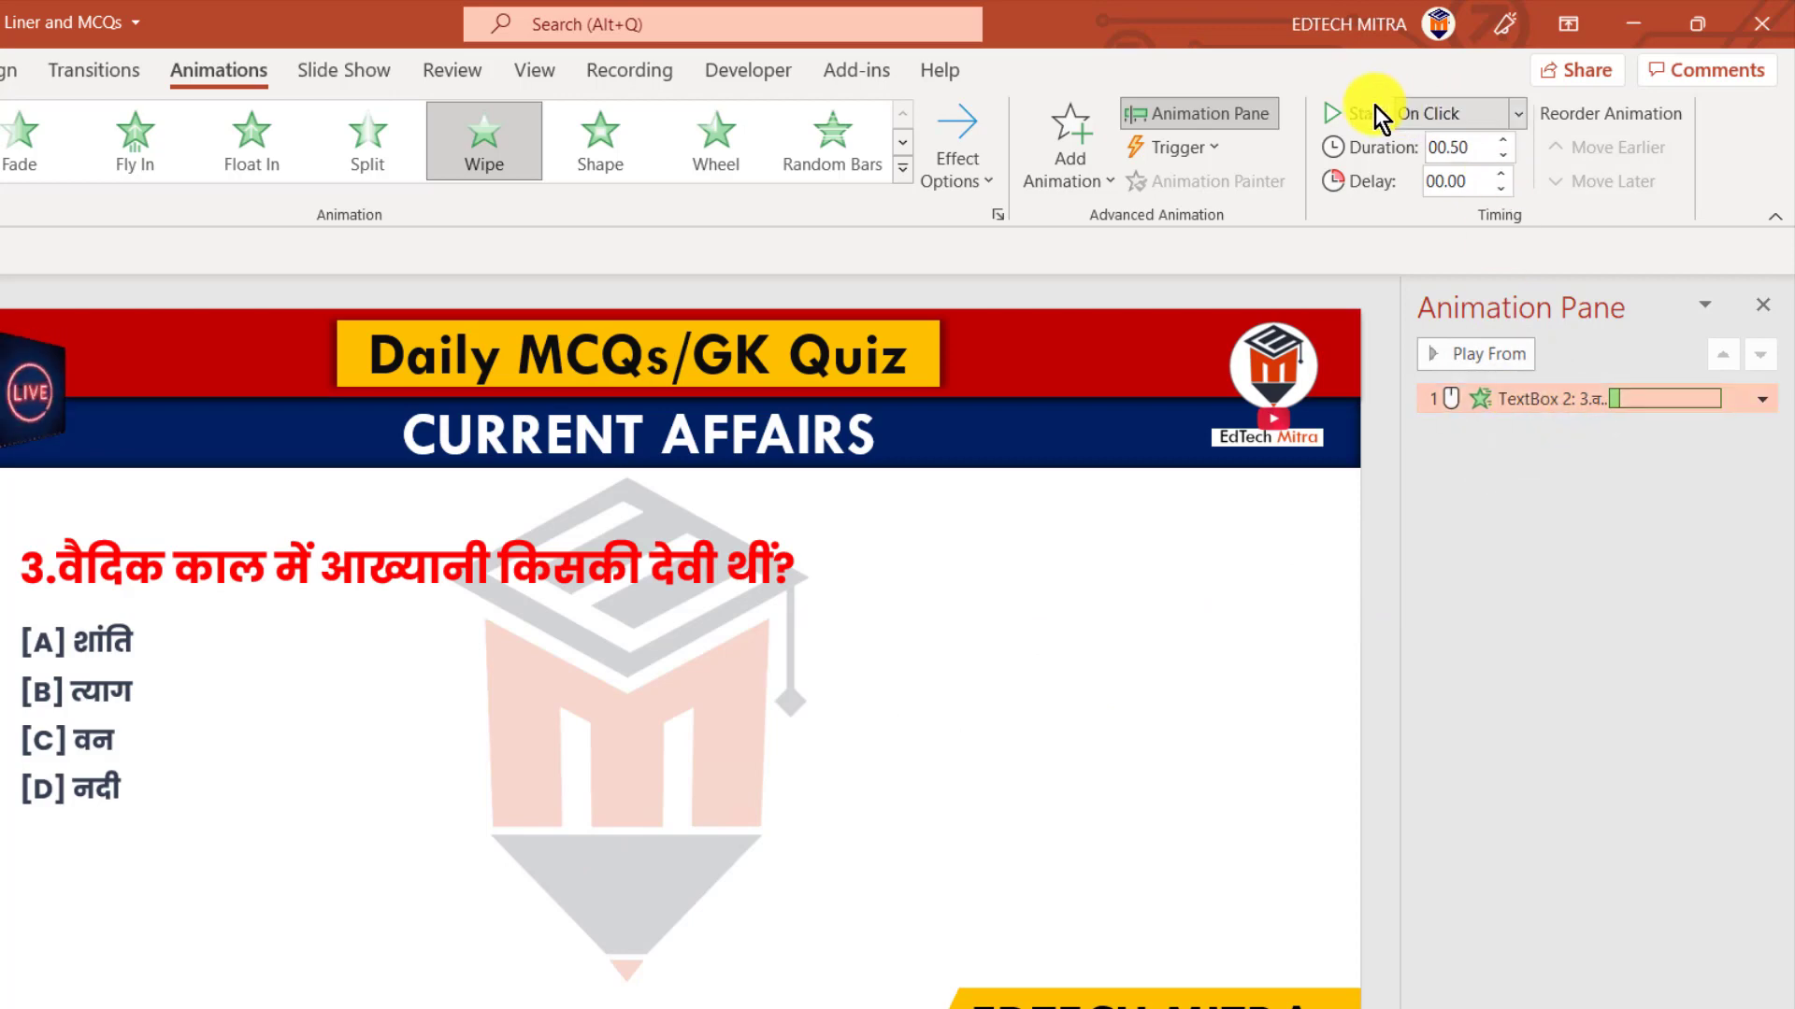
# Set the question animation to start With Previous
pyautogui.click(1517, 114)
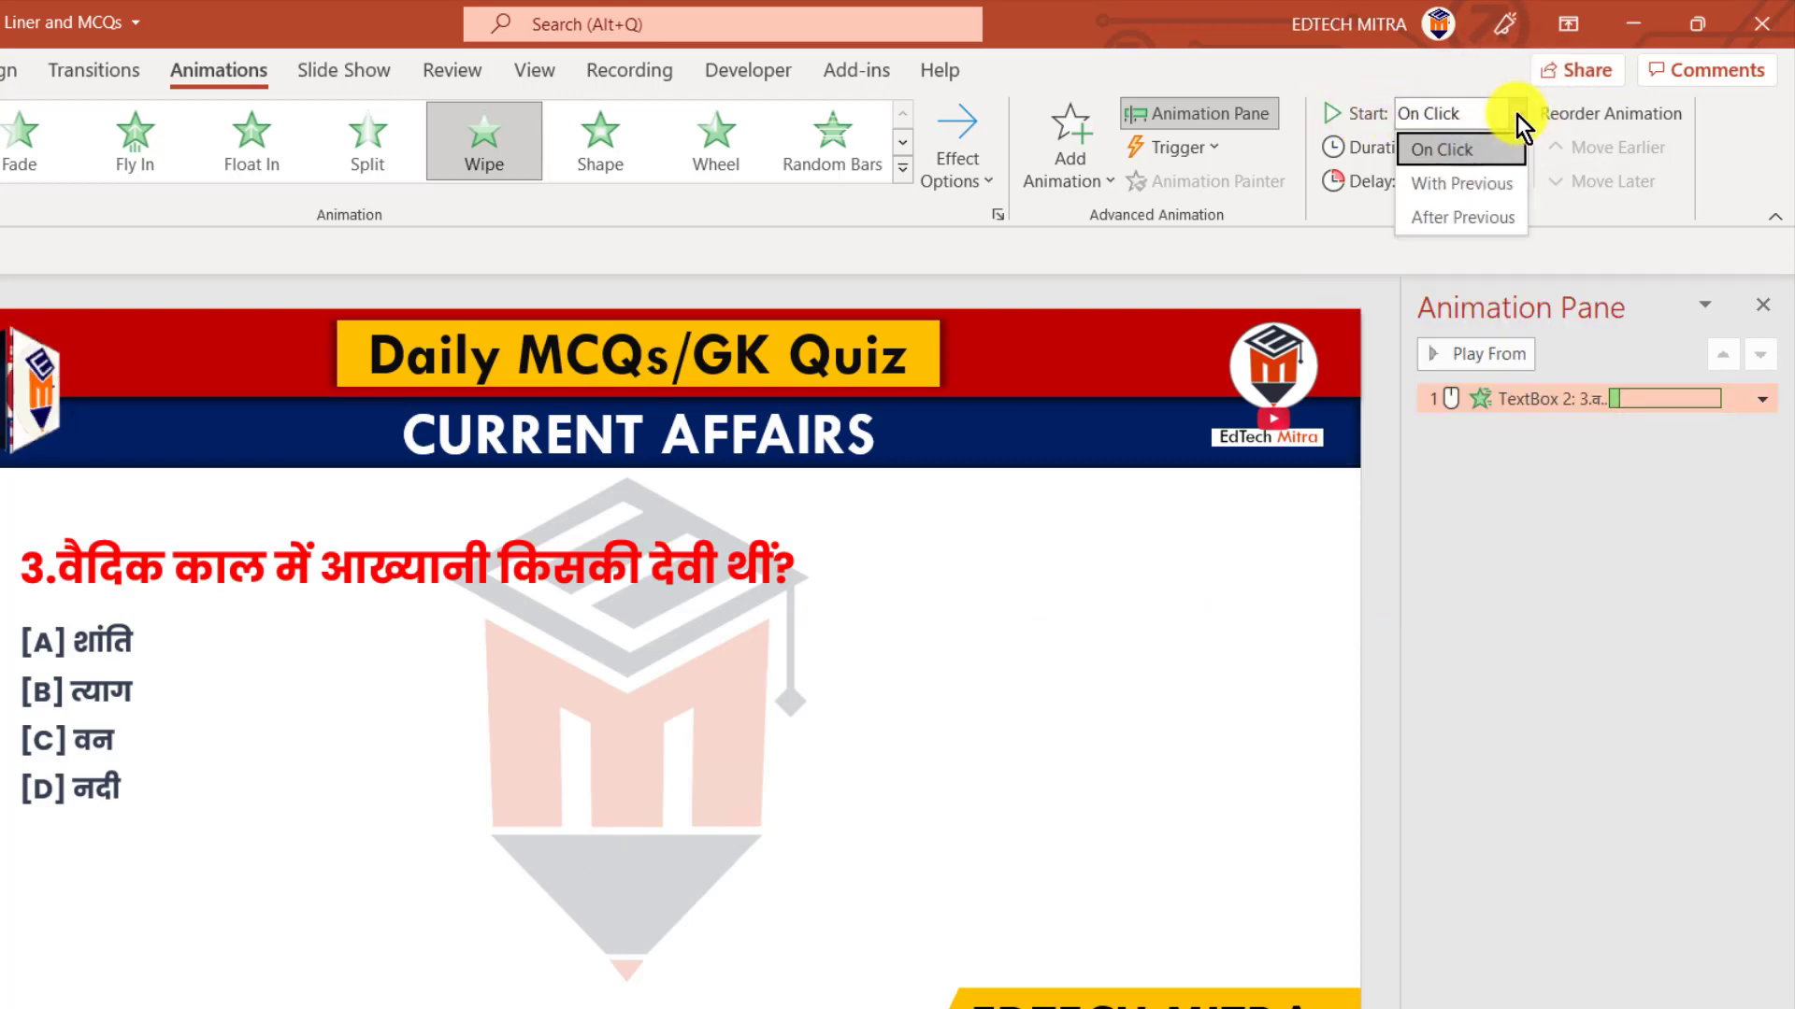
pyautogui.click(1460, 185)
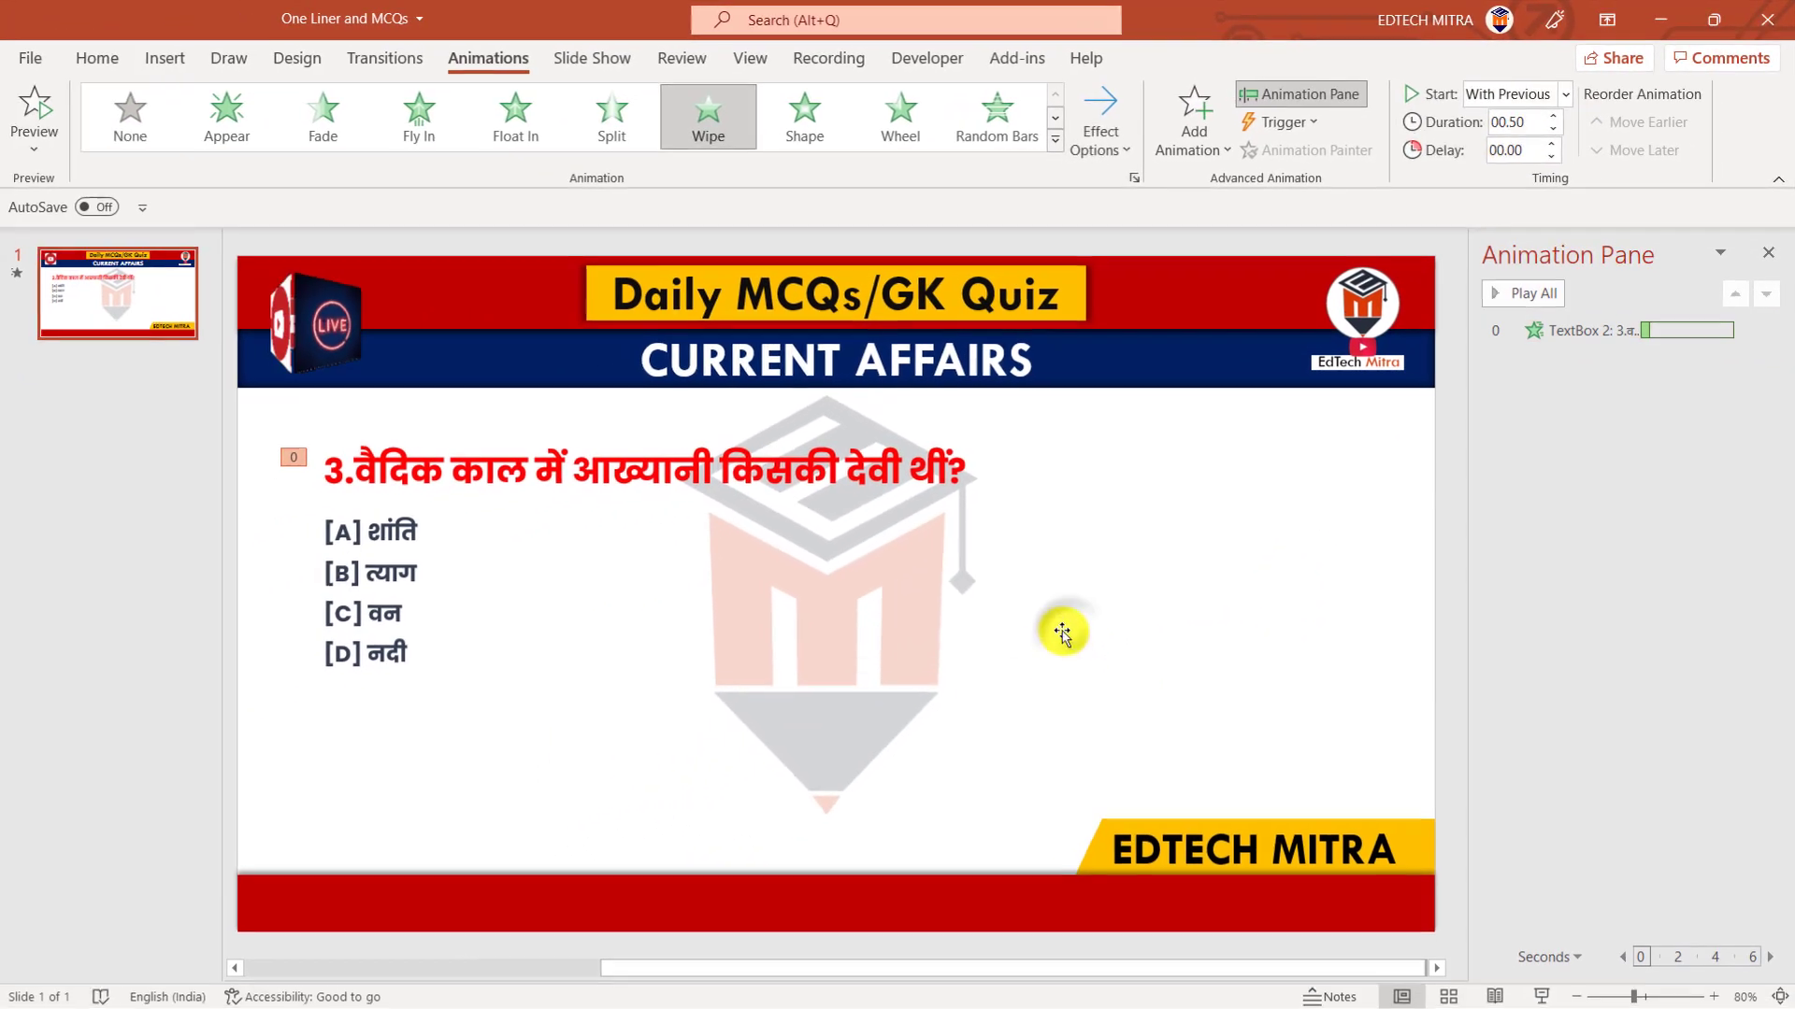
pyautogui.click(679, 635)
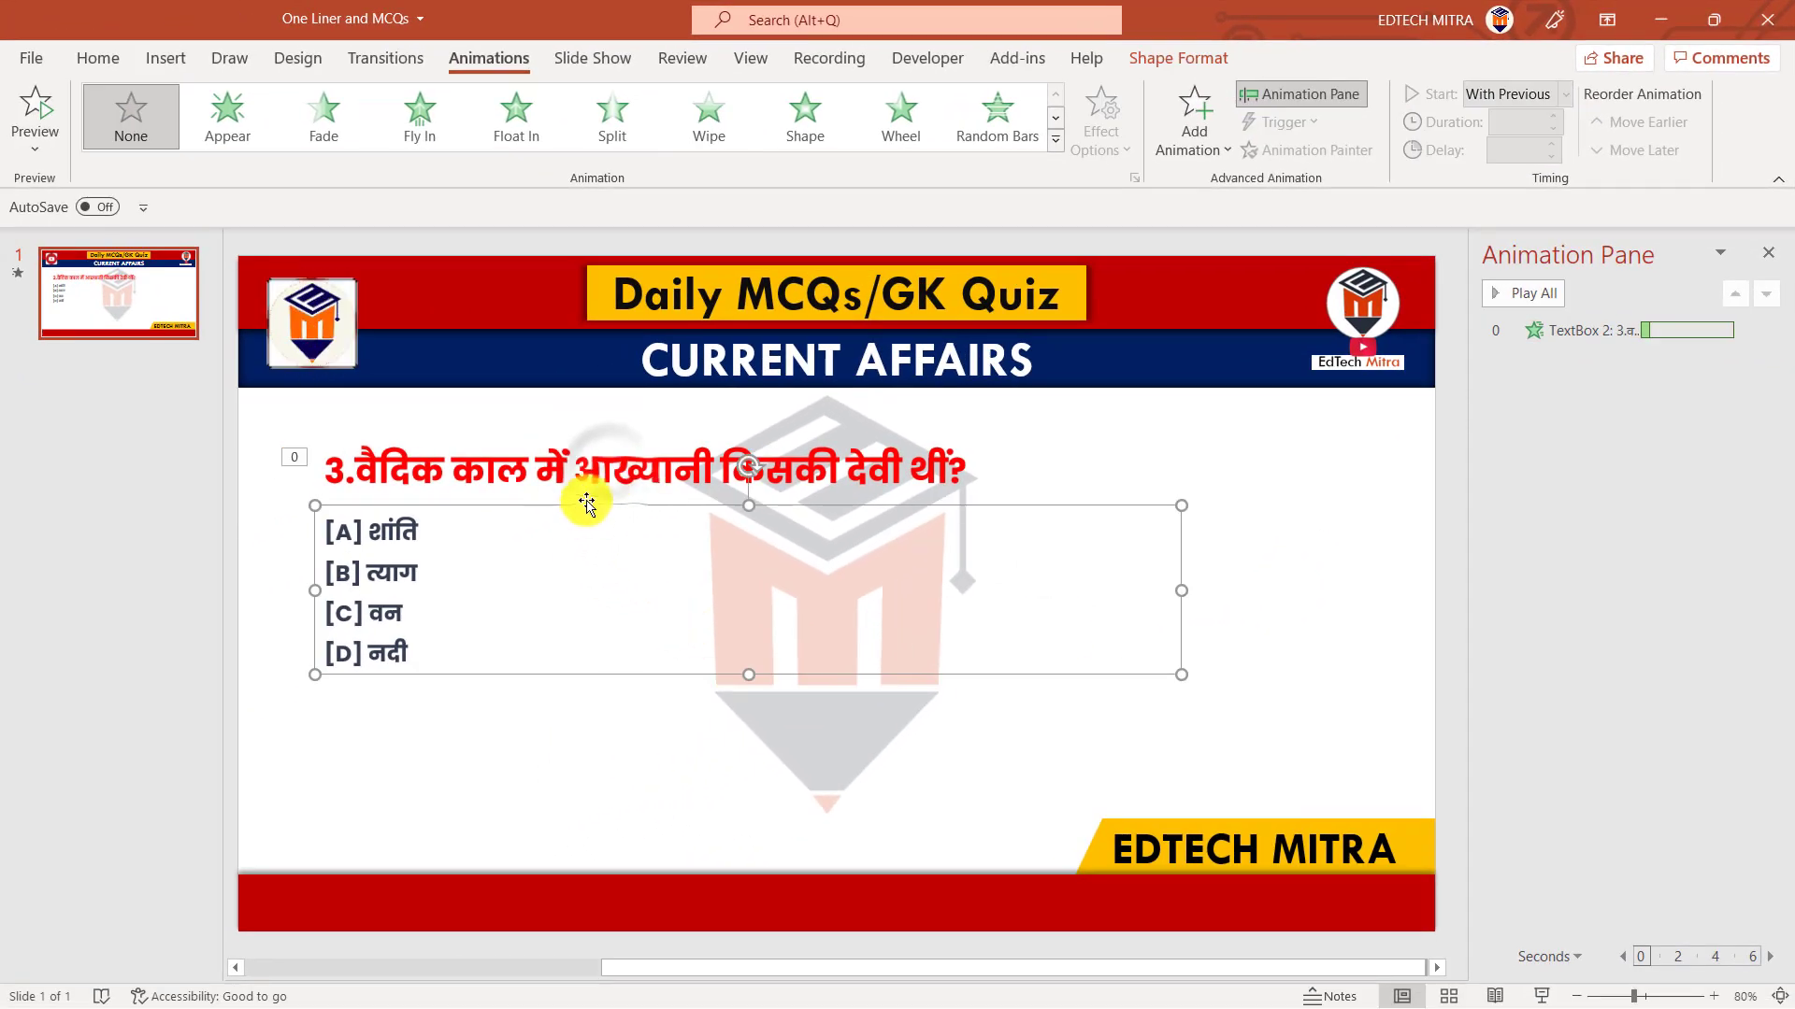
# Copy the question's animation onto the options text box with Animation Painter
pyautogui.click(607, 469)
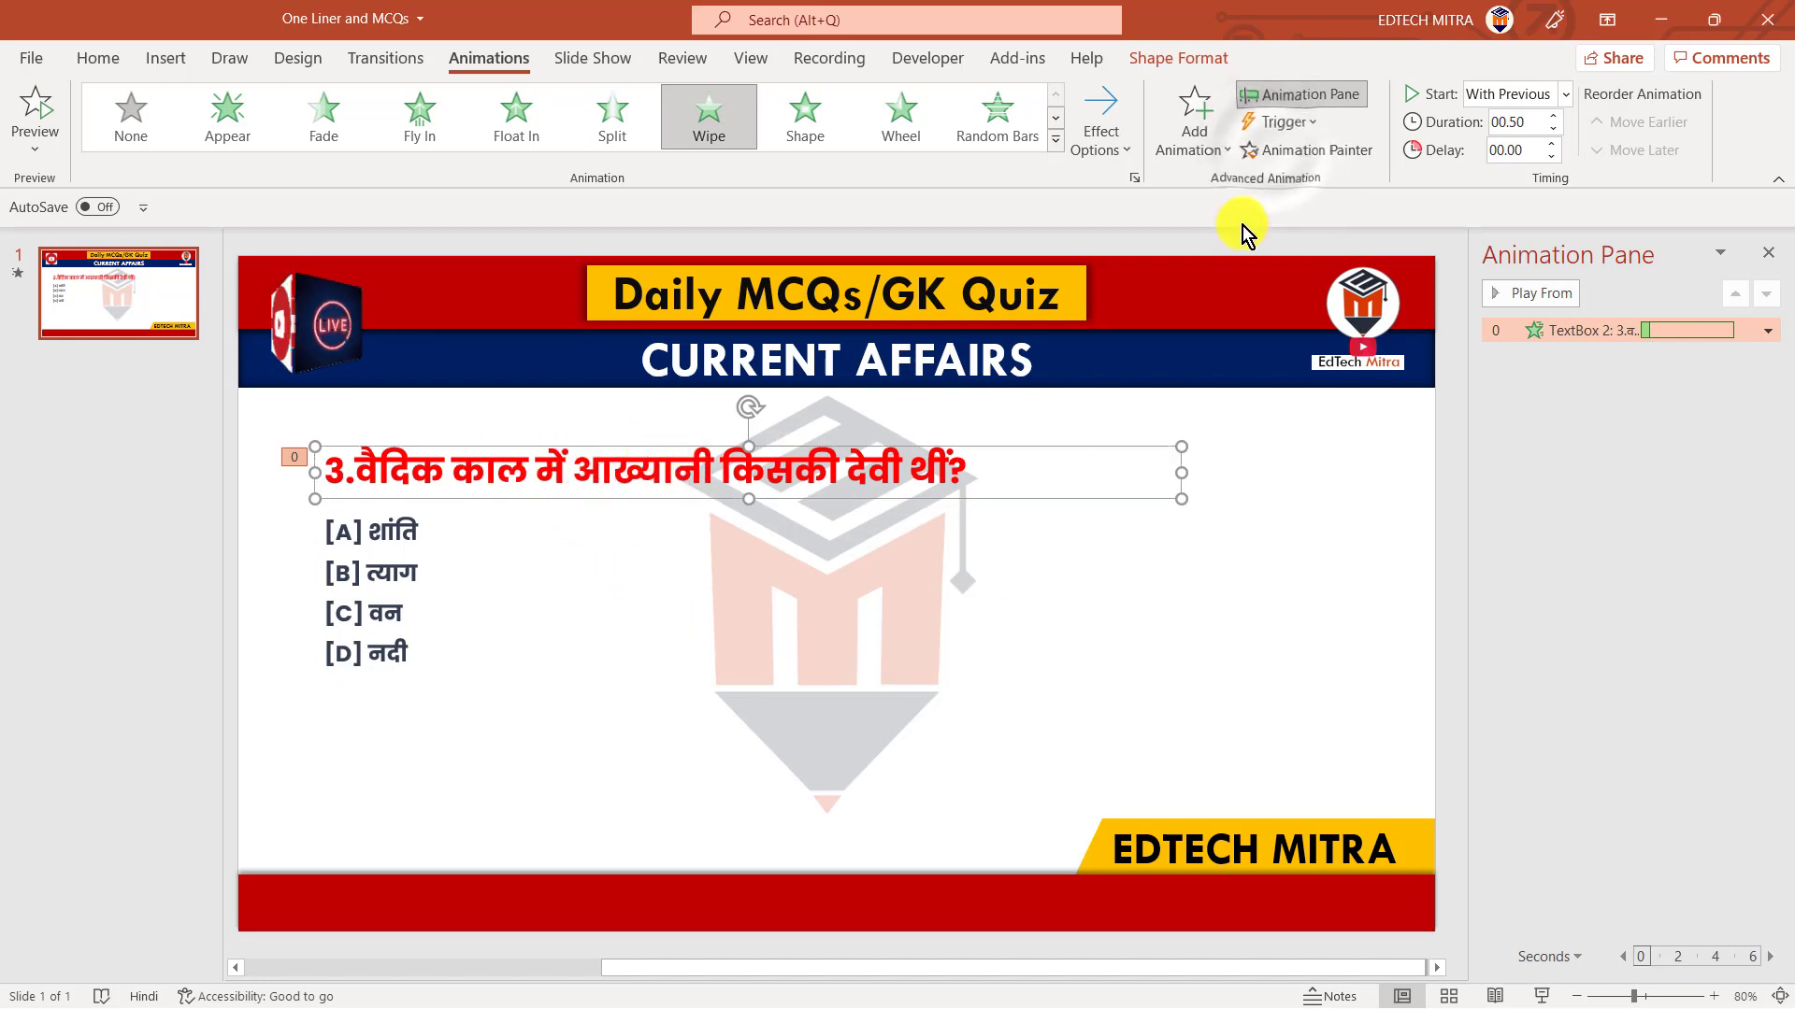
pyautogui.click(1271, 153)
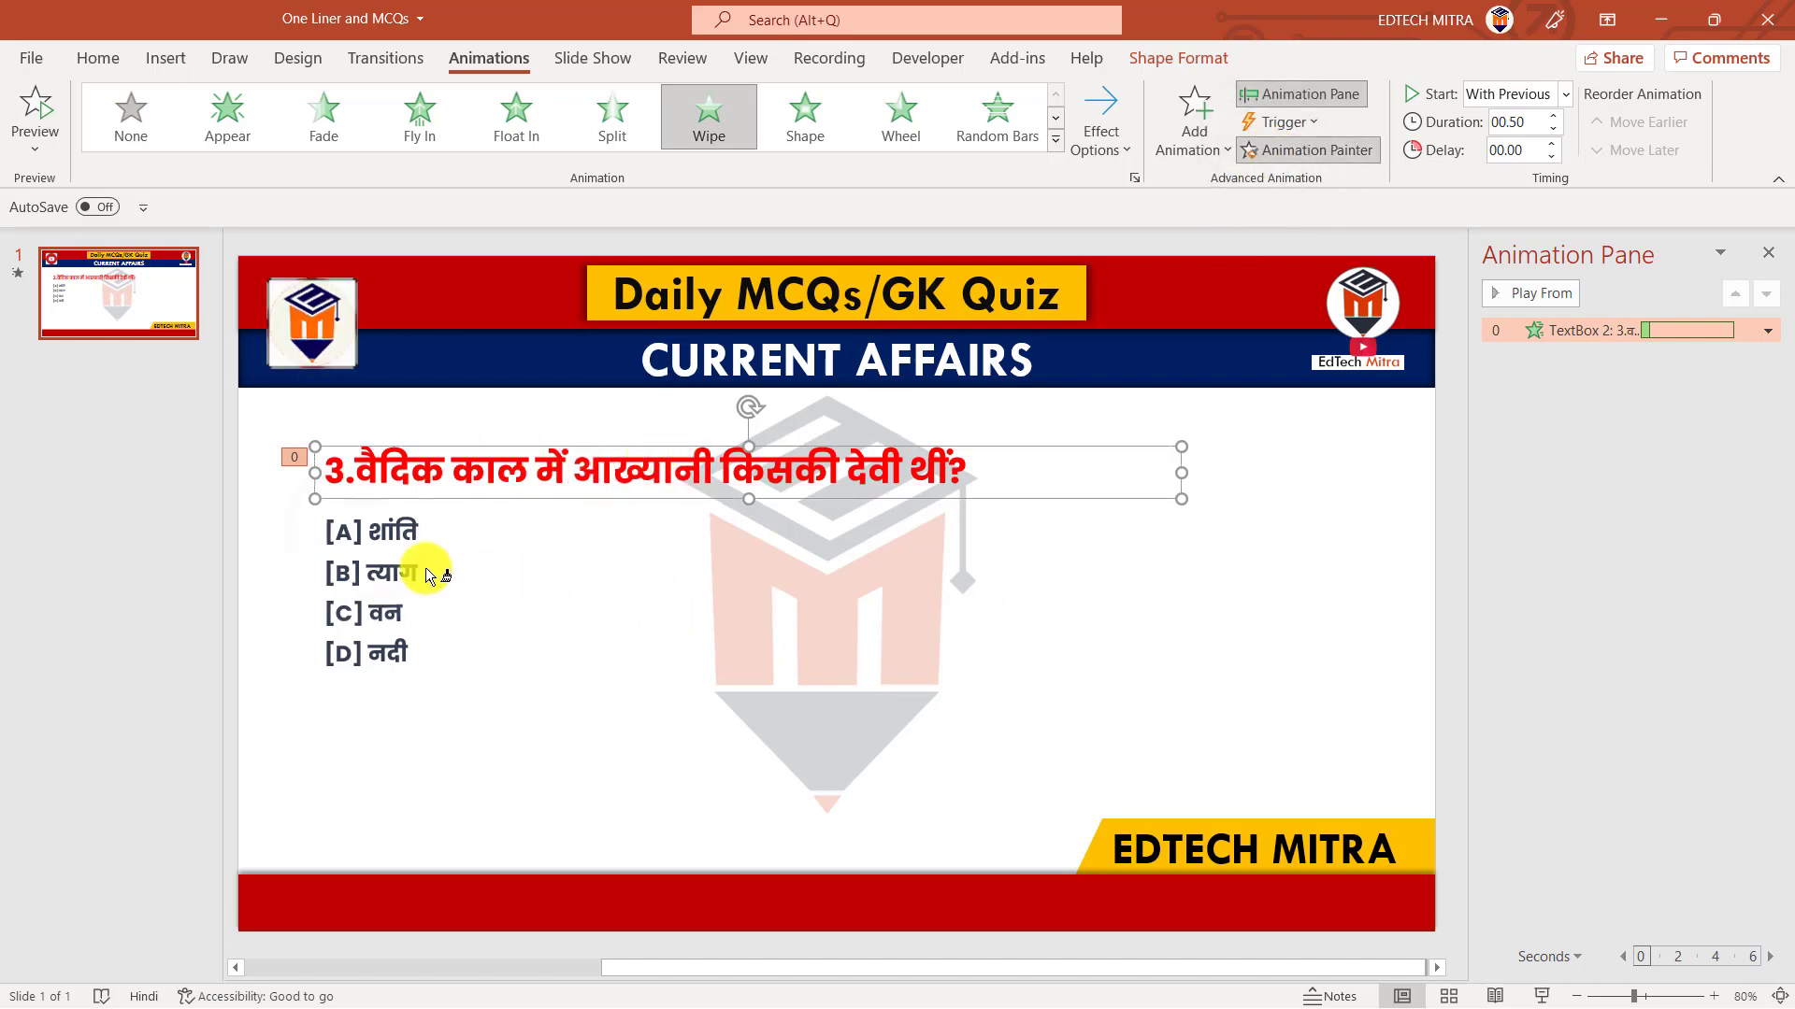
pyautogui.click(364, 542)
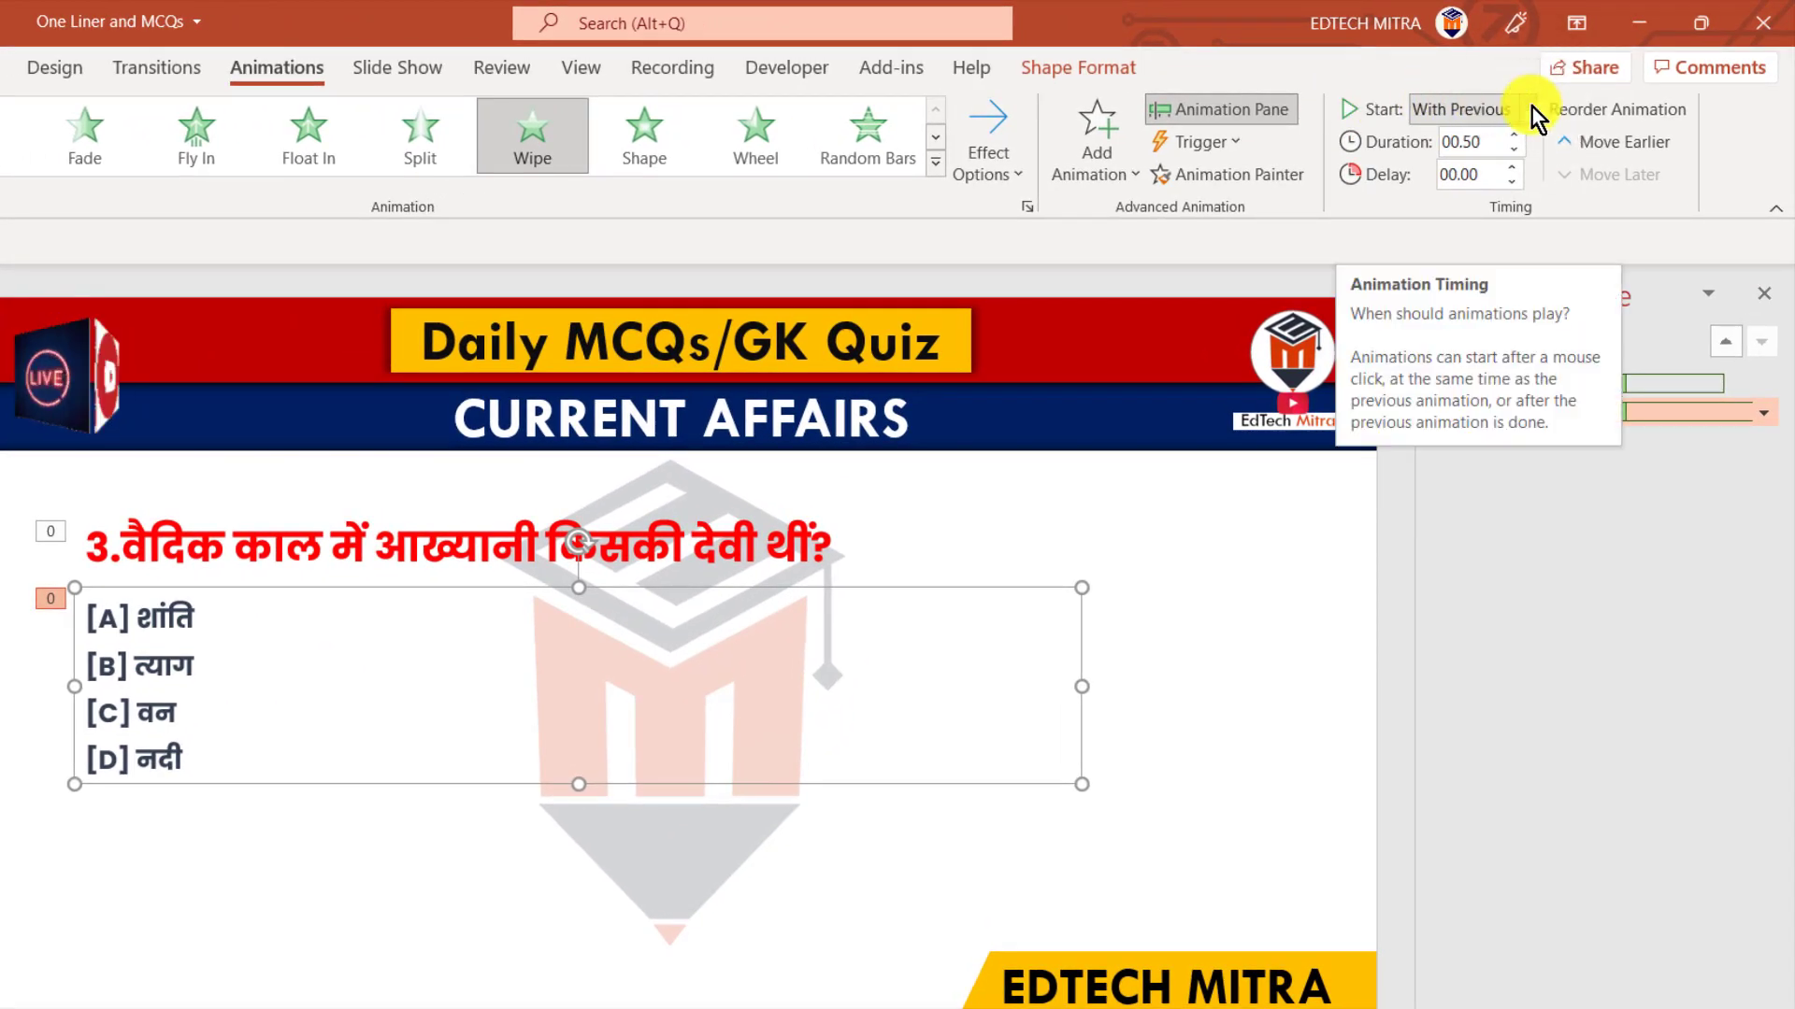
# Set the options' animation to start After Previous
pyautogui.click(1533, 108)
pyautogui.click(1457, 213)
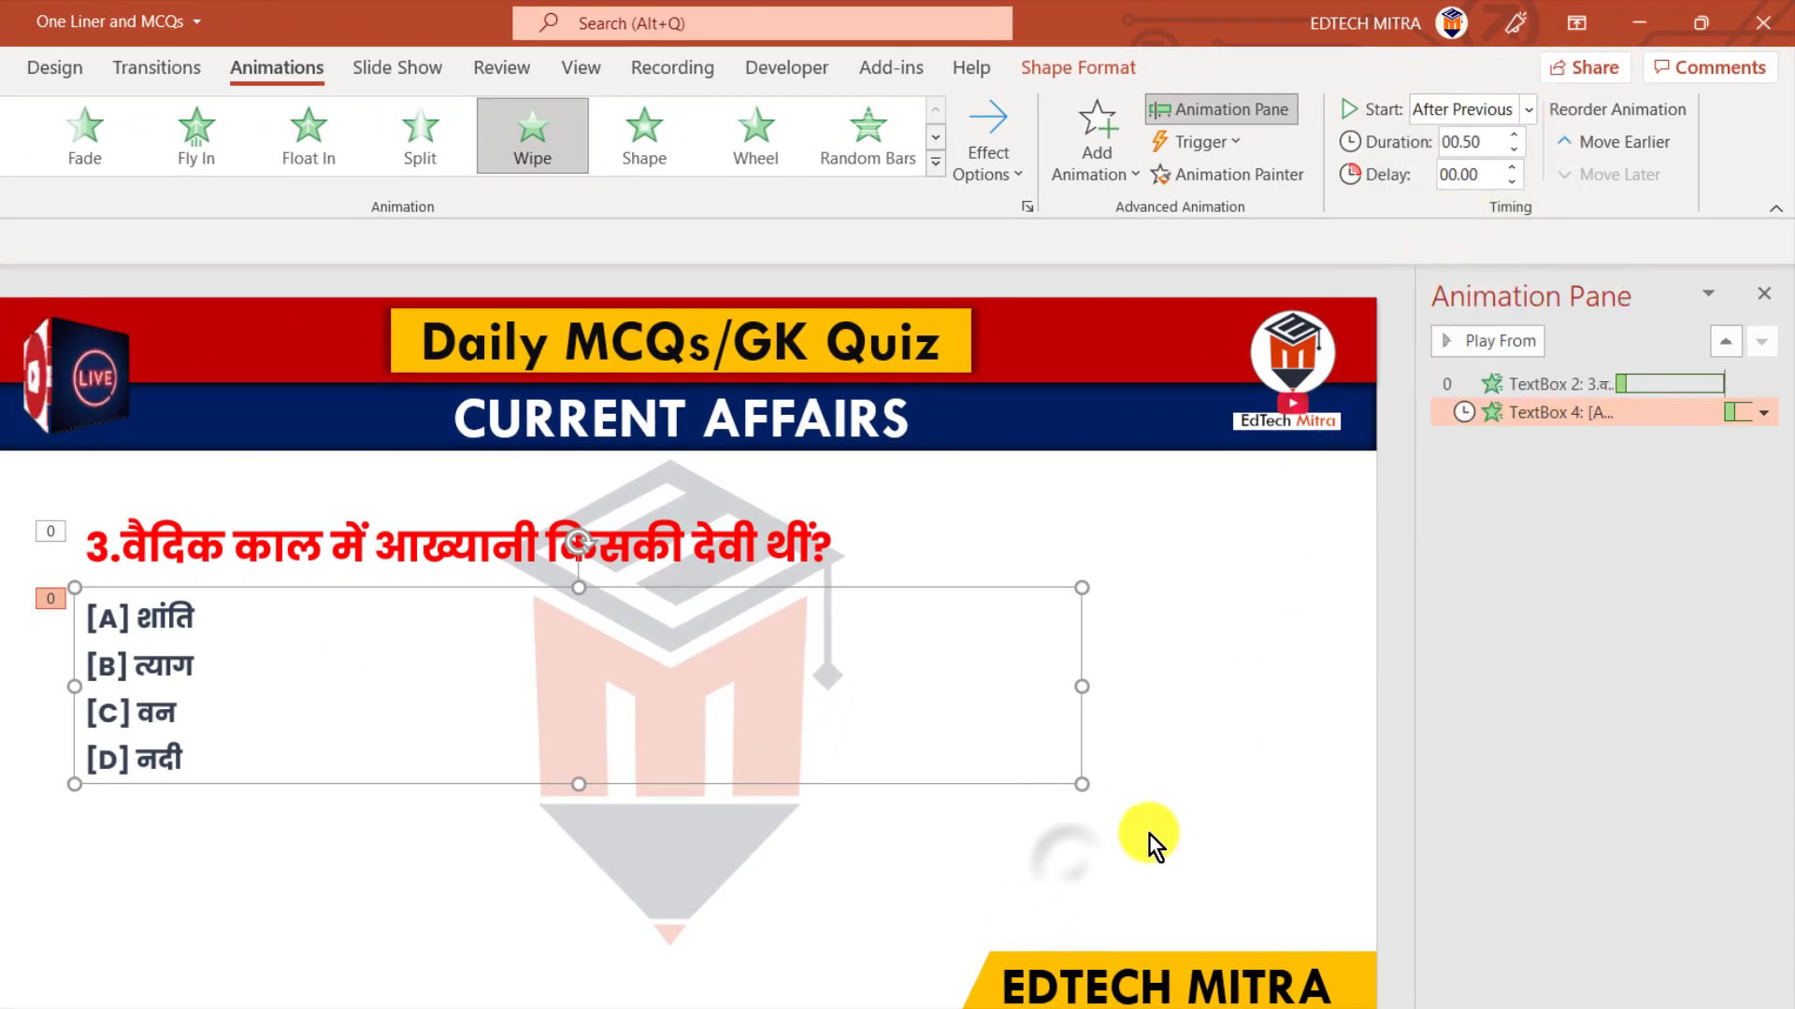
pyautogui.click(1073, 866)
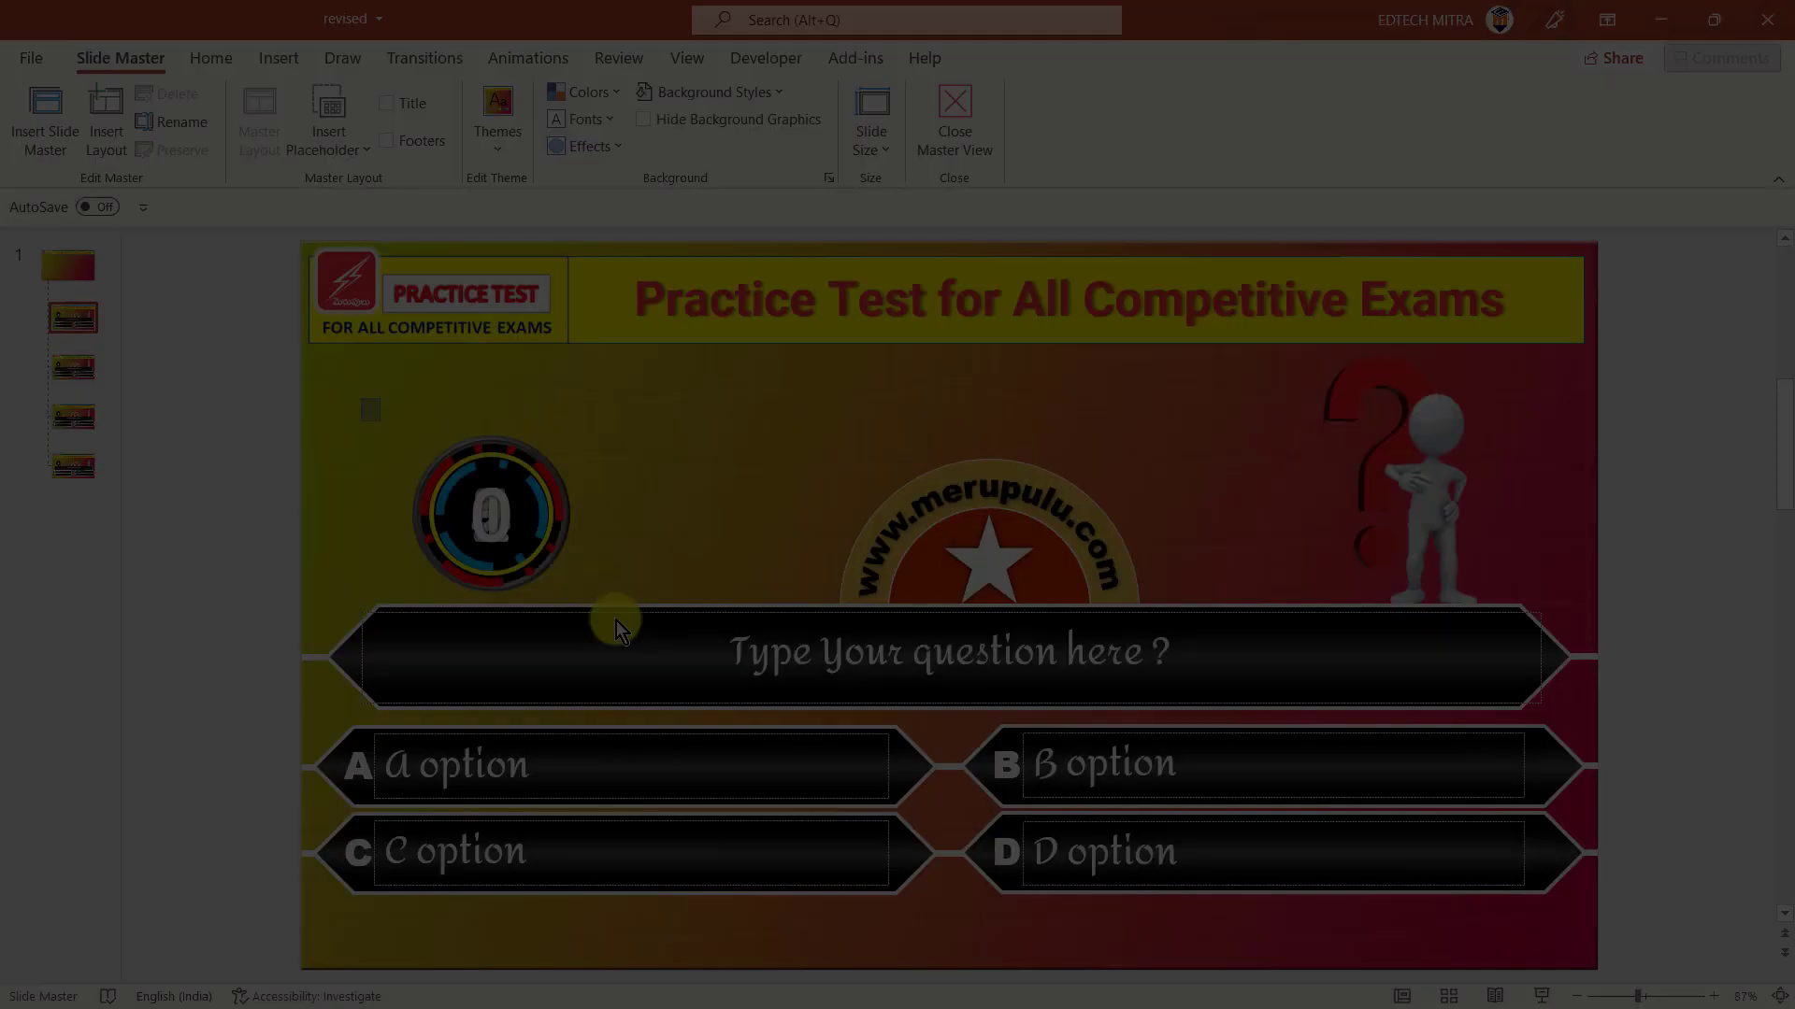
# Copy the countdown timer from the other presentation and paste it onto the quiz slide
pyautogui.moveTo(364, 393); pyautogui.dragTo(656, 660)
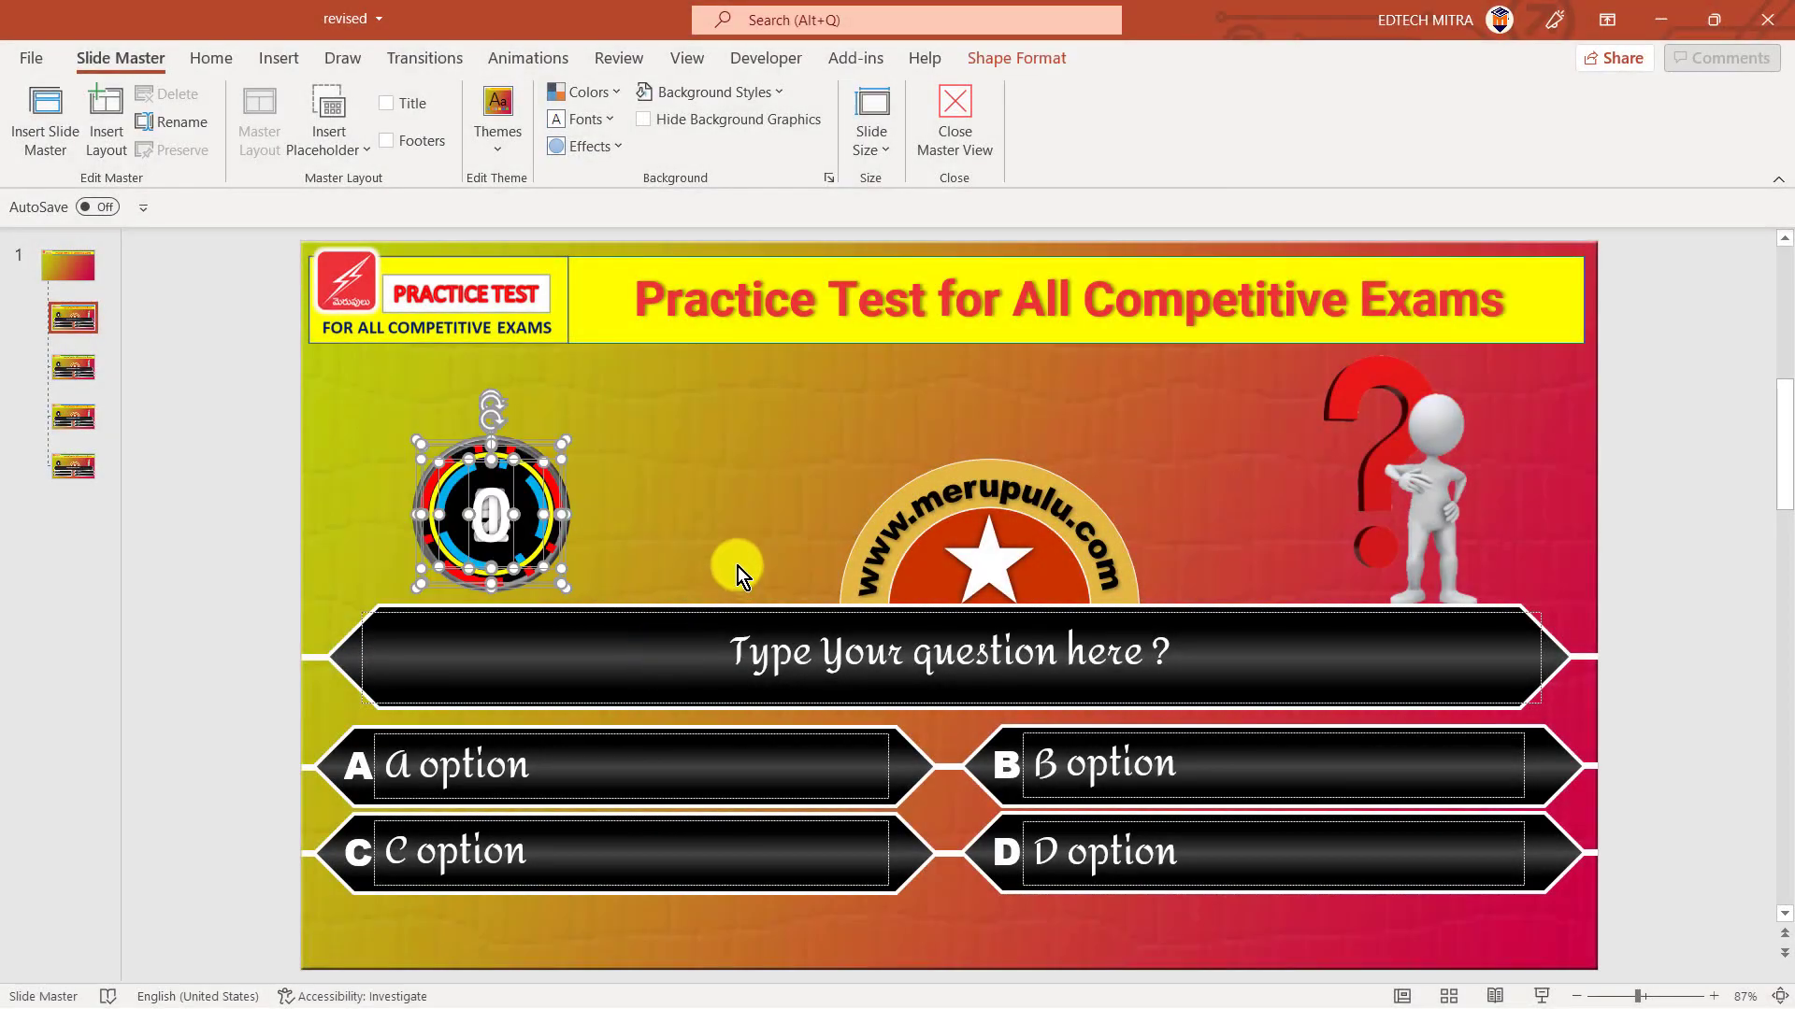
pyautogui.hotkey('ctrl', 'c')
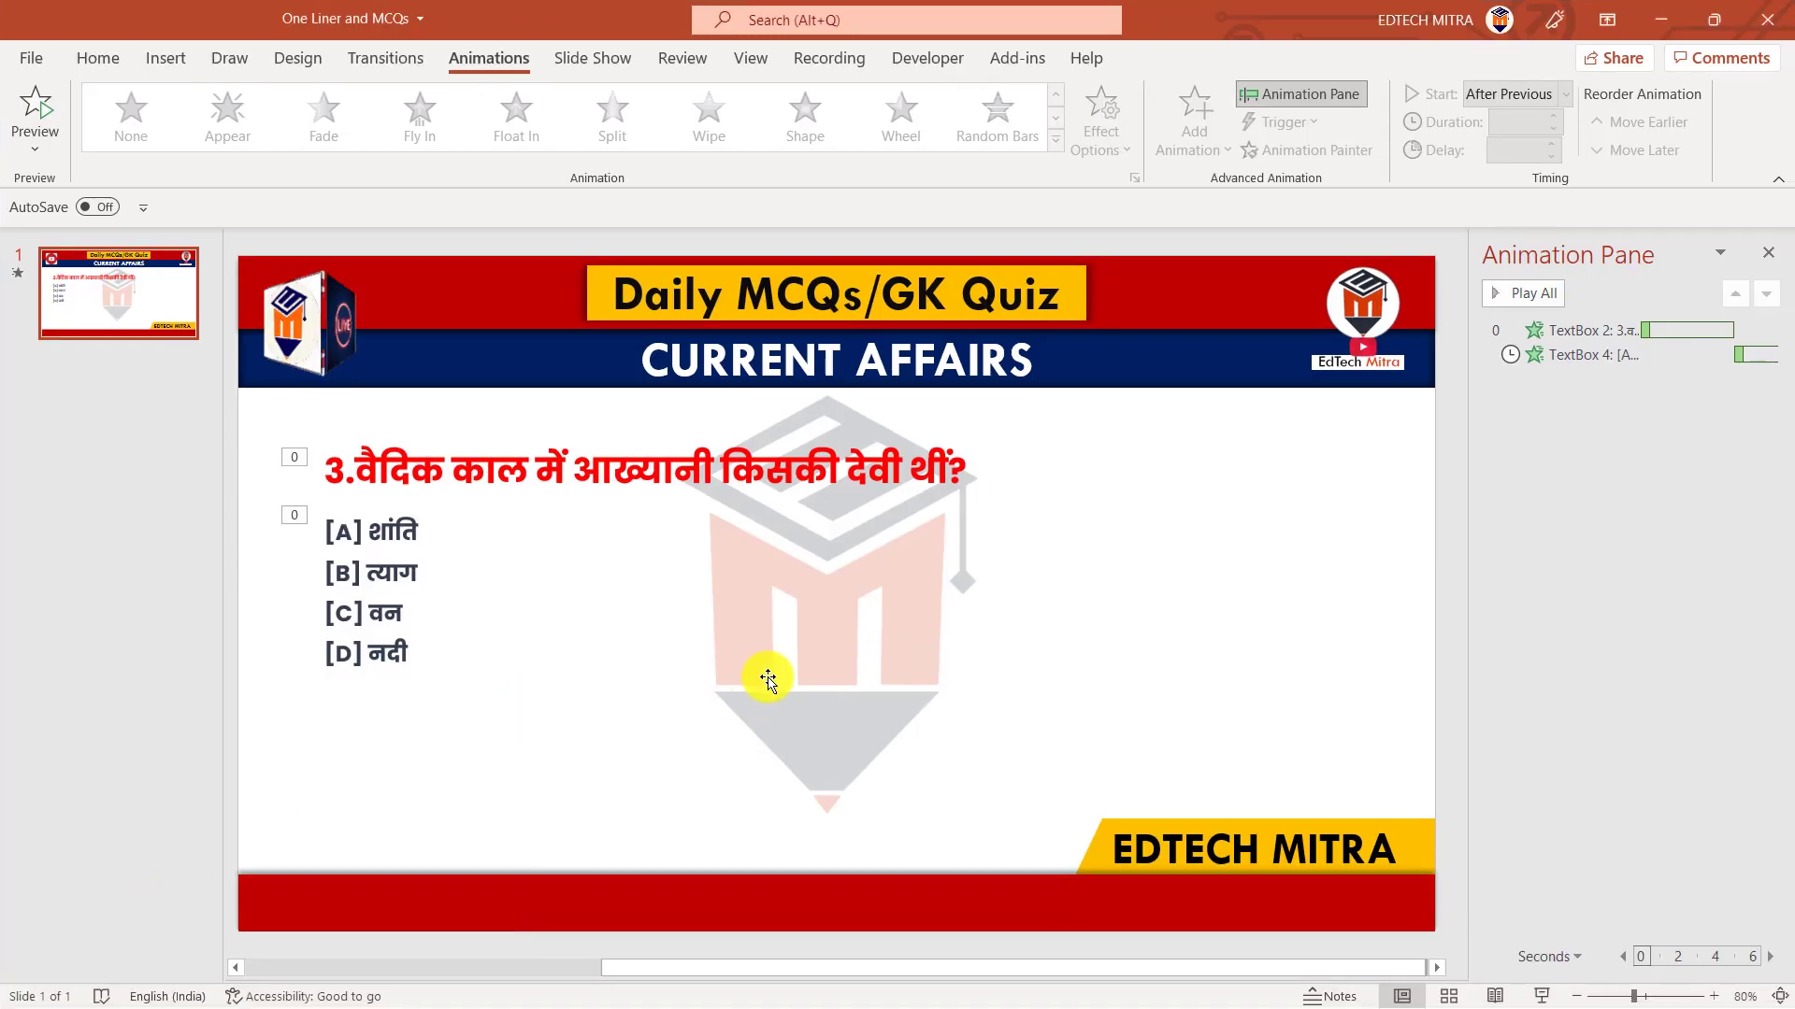
pyautogui.hotkey('ctrl', 'v')
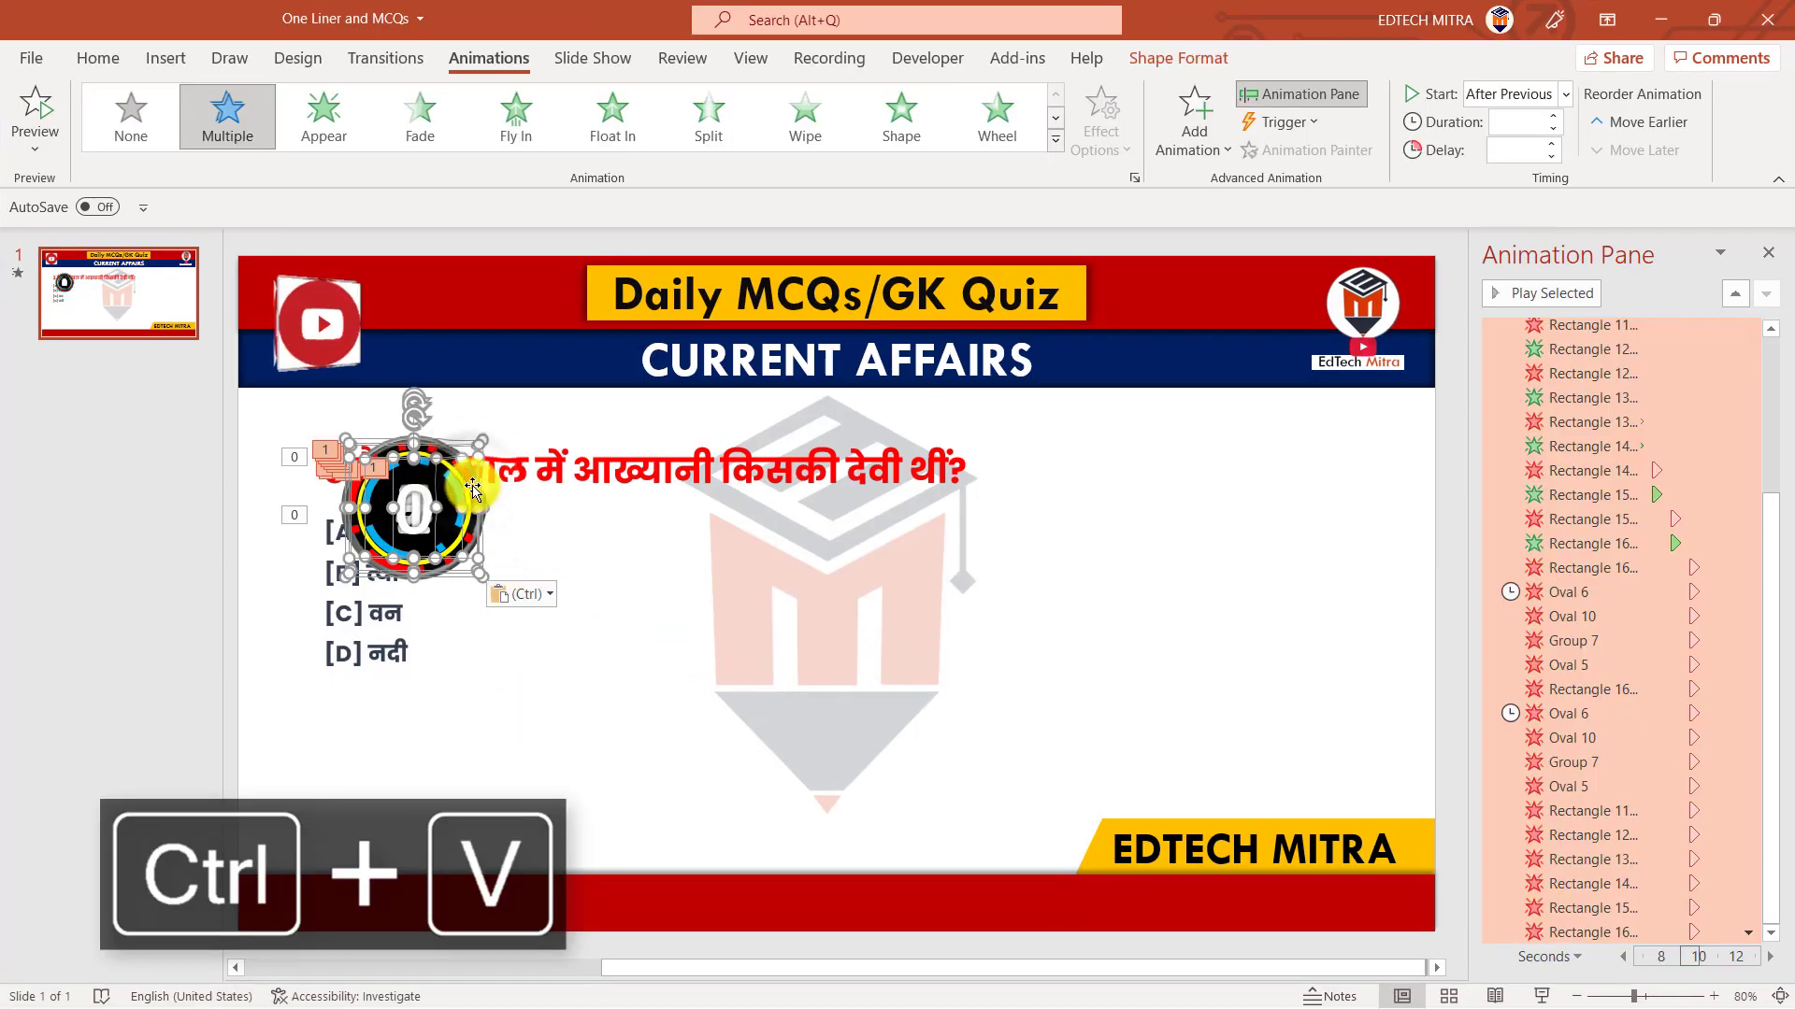
# Move the pasted timer down beside the EDTECH MITRA banner
pyautogui.moveTo(470, 485); pyautogui.dragTo(1049, 761)
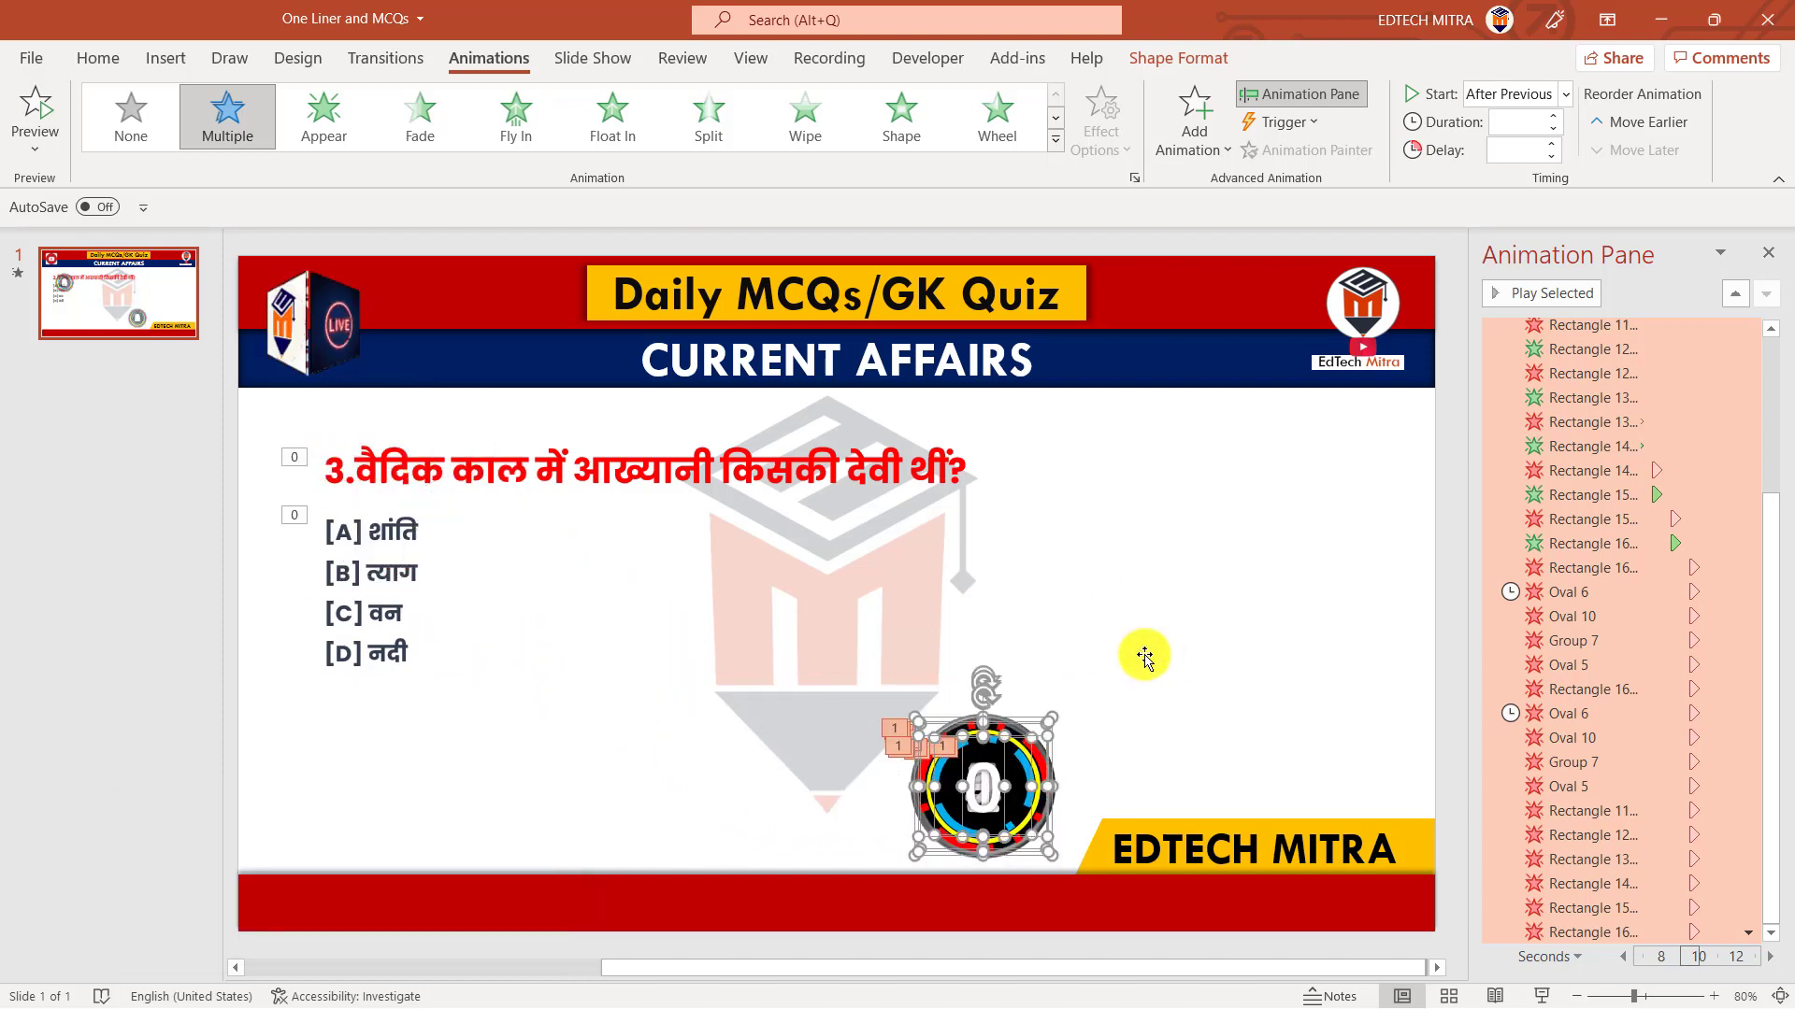
pyautogui.click(1146, 657)
pyautogui.click(1260, 724)
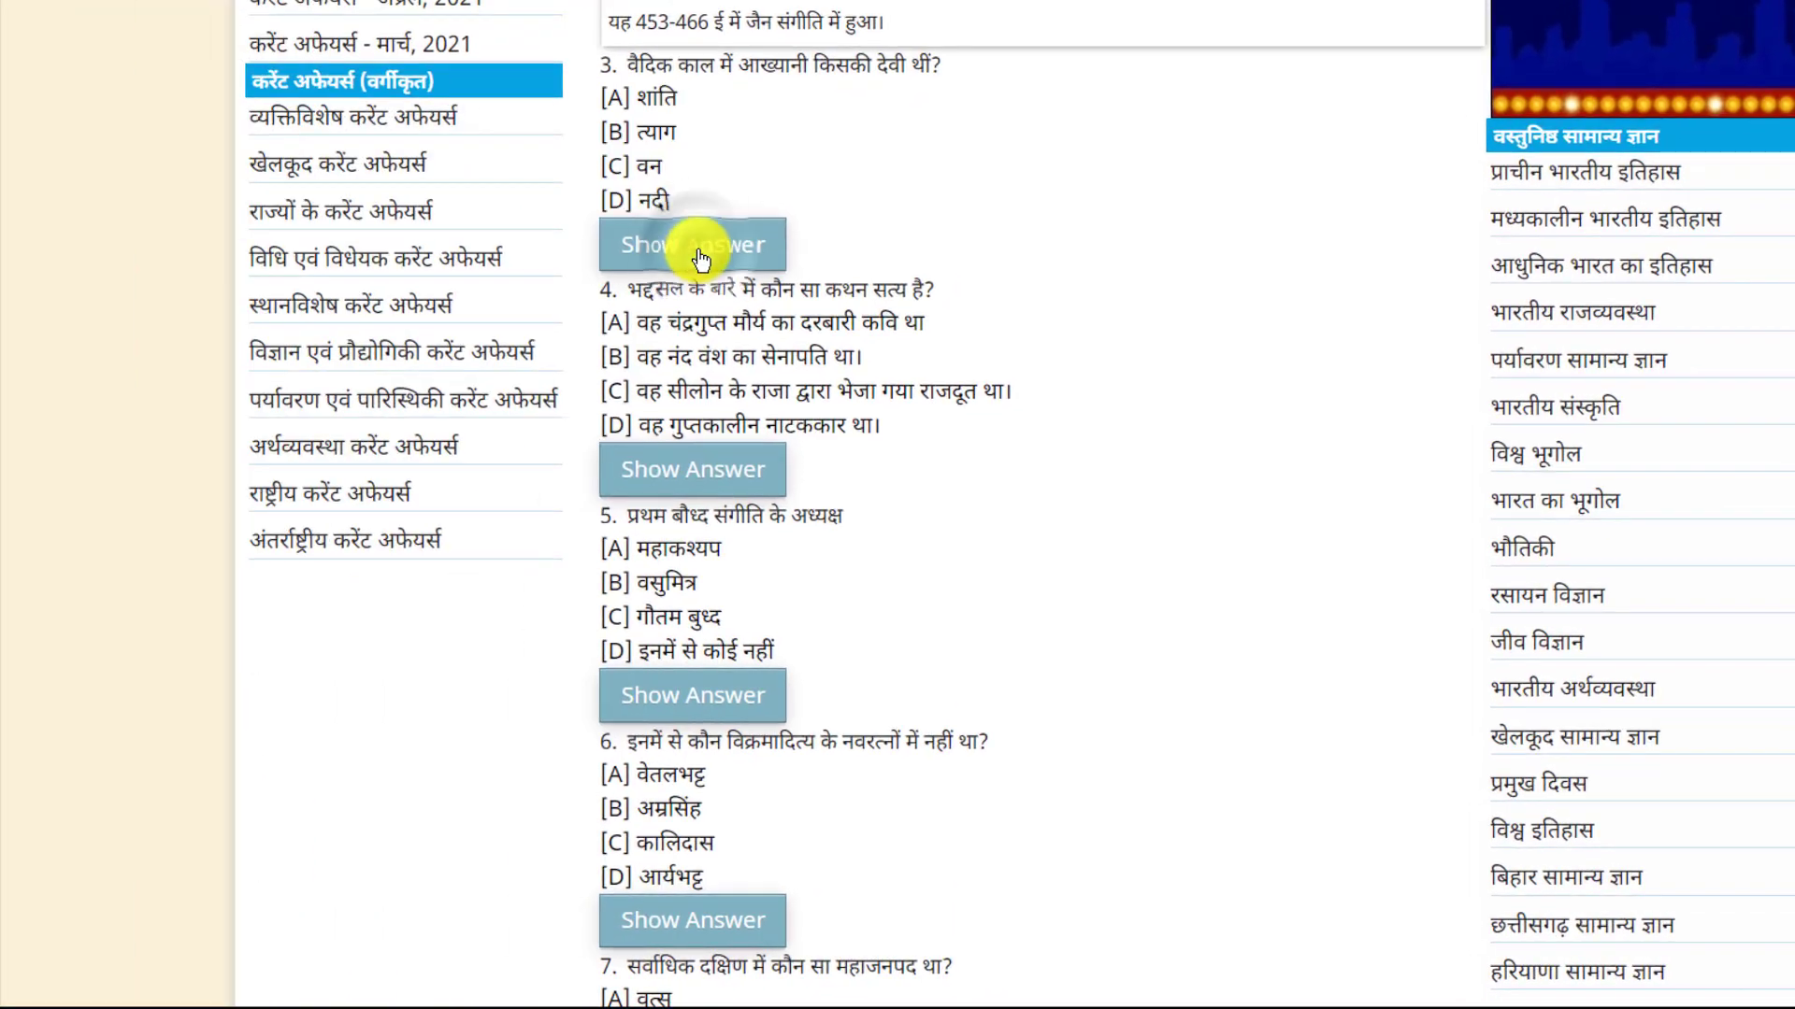
# Check the correct answer on the quiz website, then draw a rectangle about 9.4 cm by 1.2 cm over option [C] वन
pyautogui.click(699, 251)
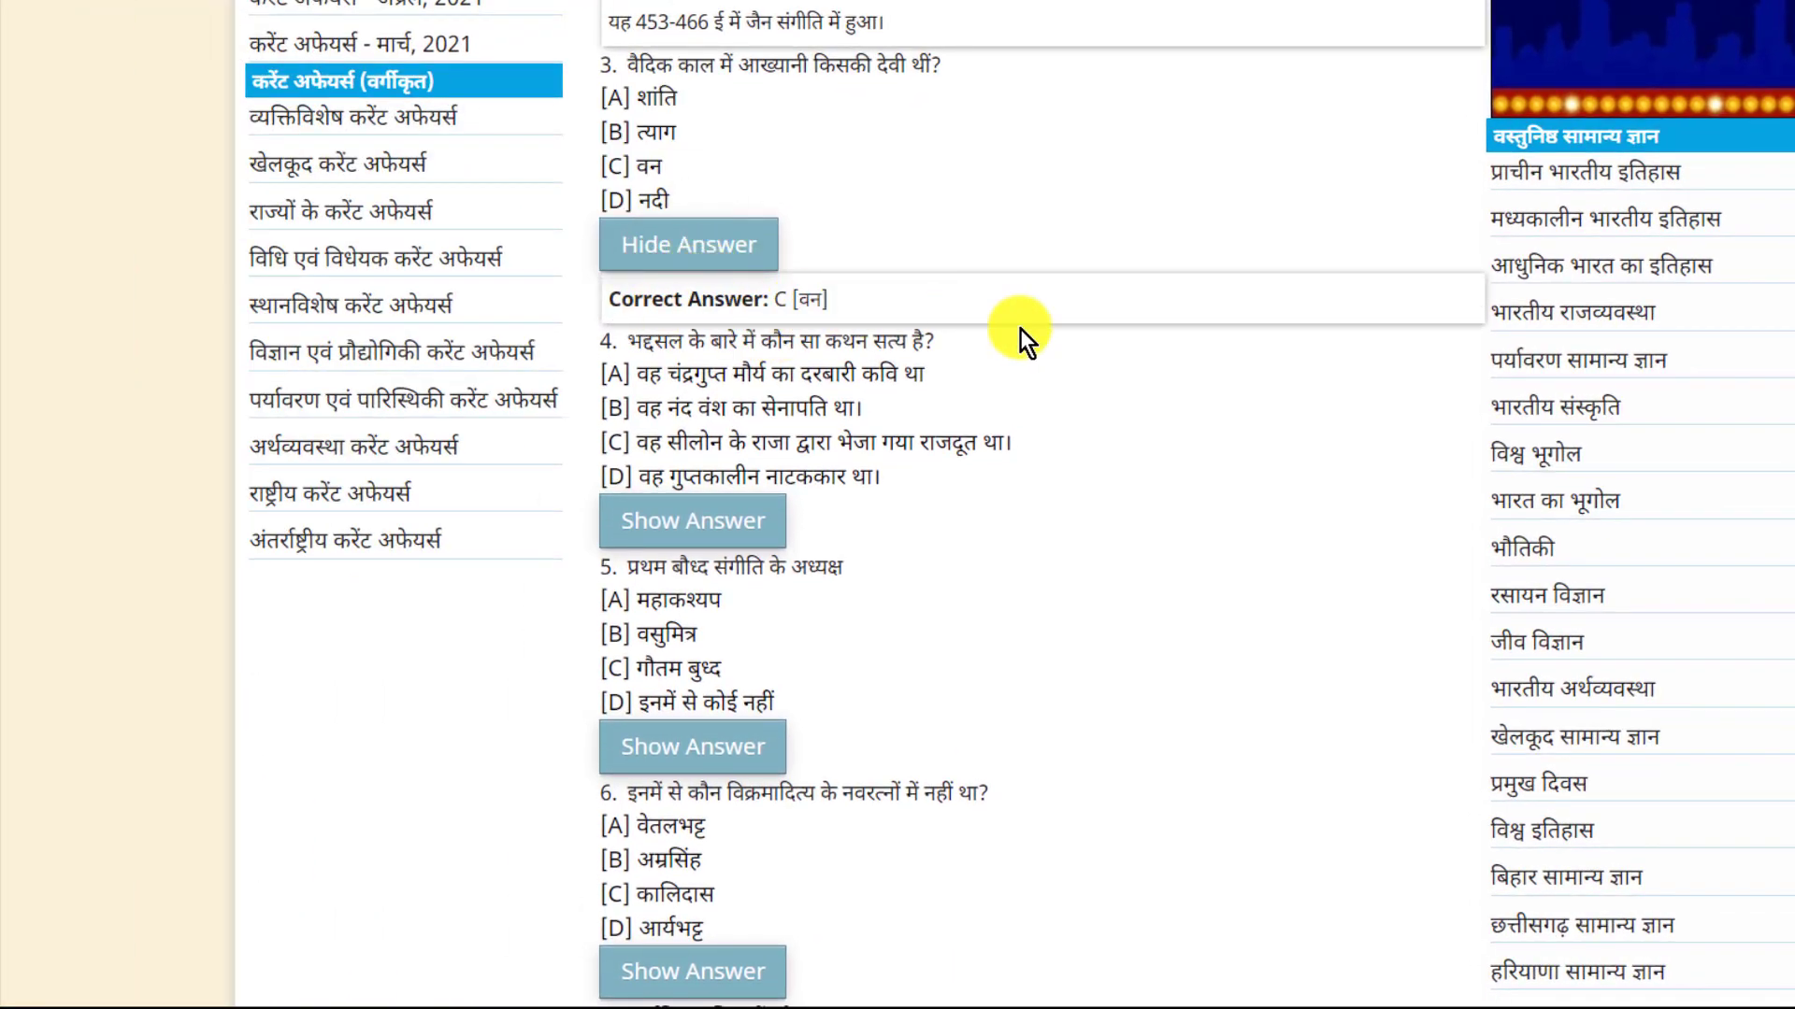
pyautogui.hotkey('alt', 'Tab')
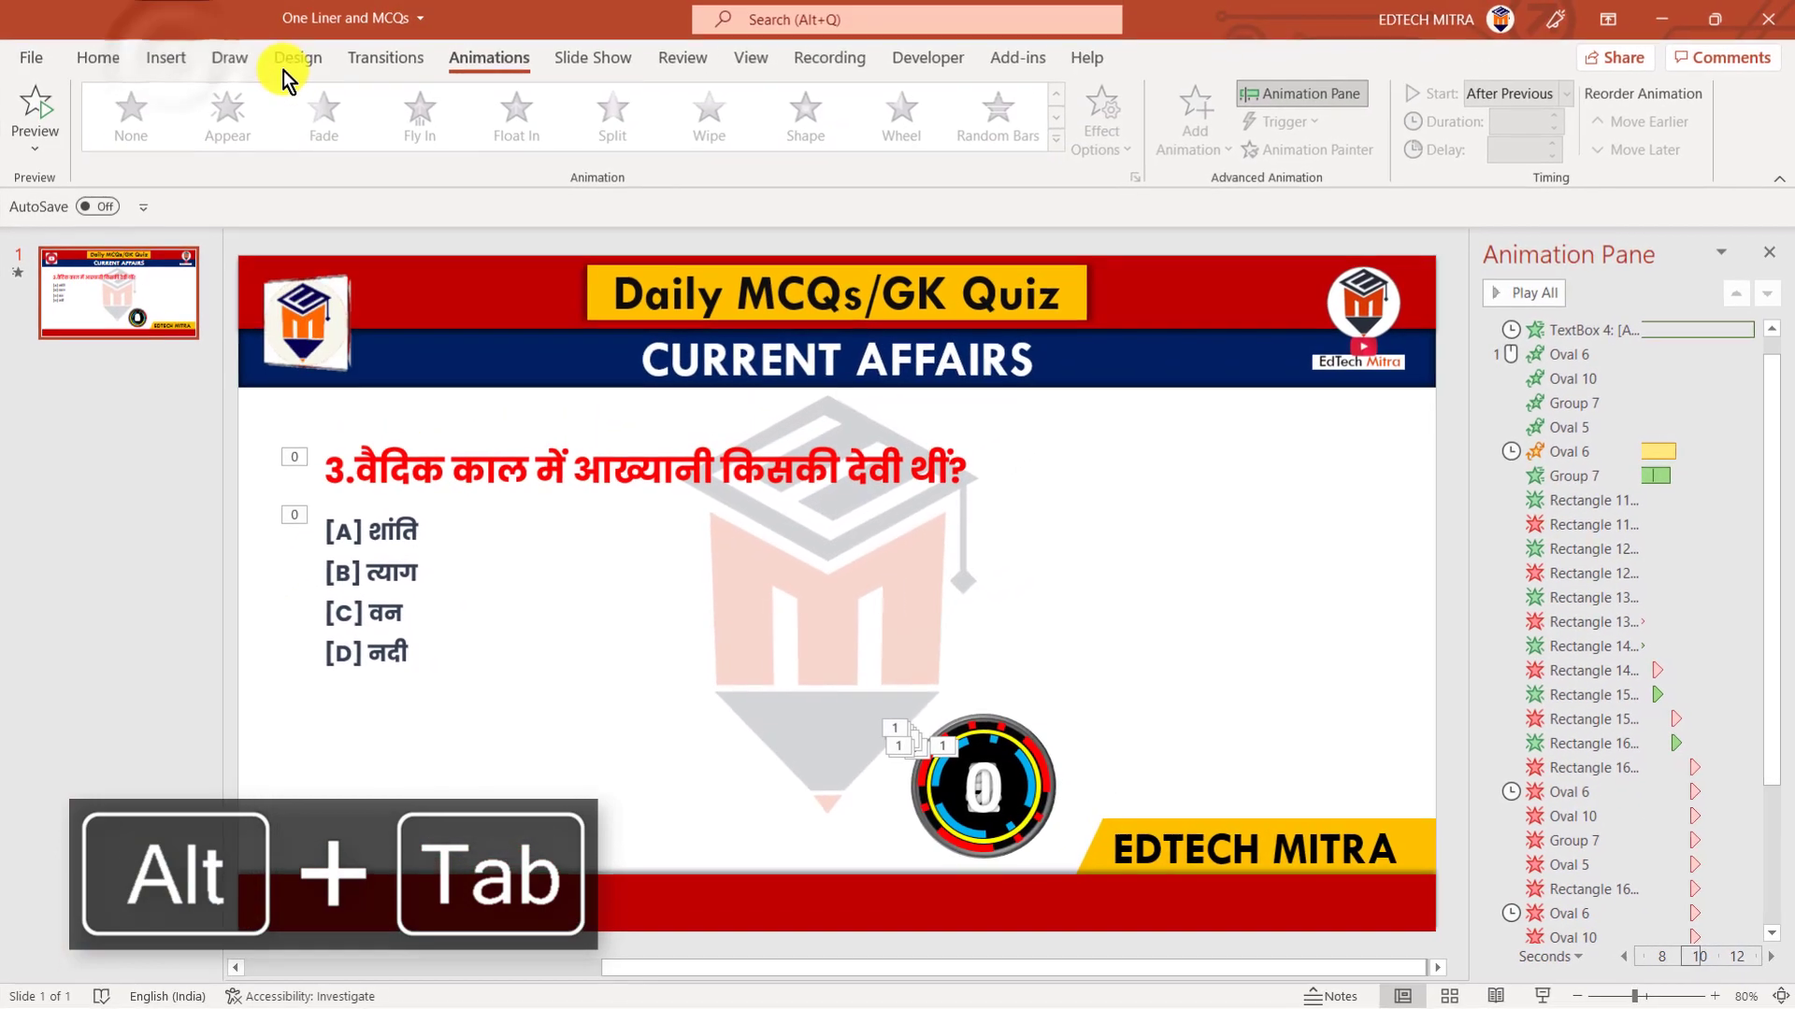
pyautogui.click(174, 64)
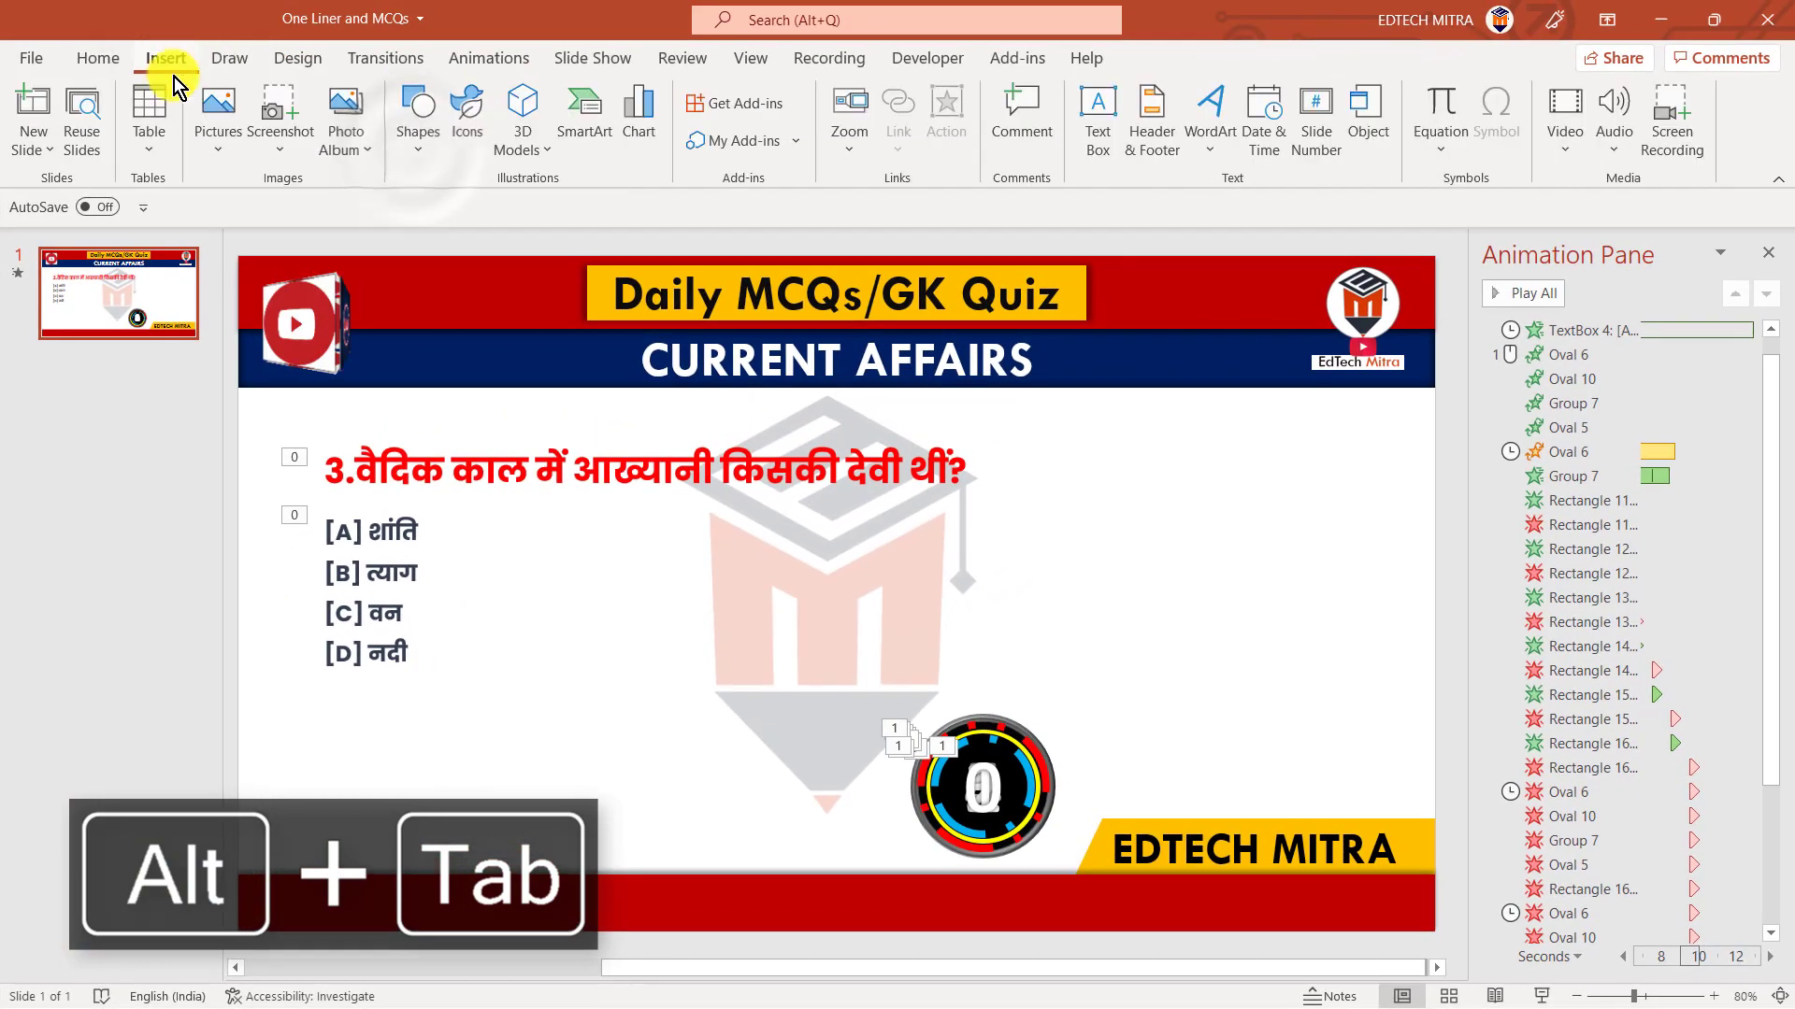
pyautogui.click(413, 153)
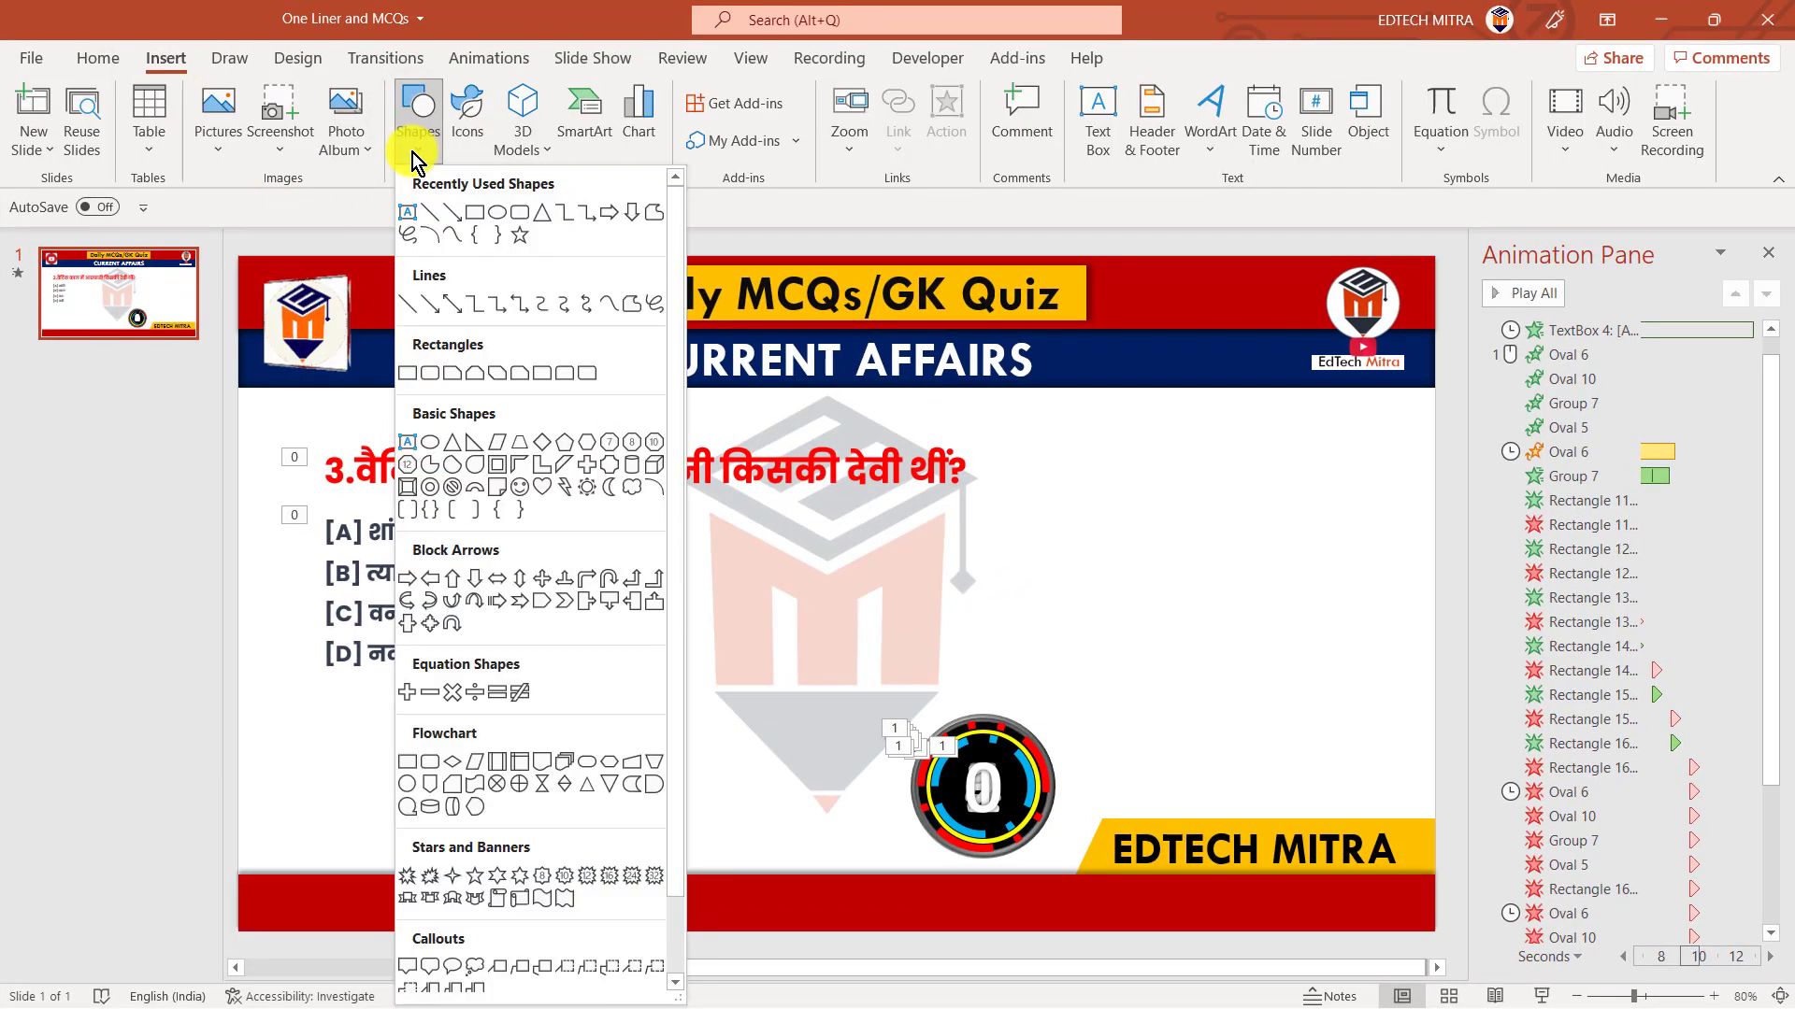
pyautogui.click(473, 215)
pyautogui.moveTo(316, 595)
pyautogui.mouseDown()
pyautogui.moveTo(473, 629)
pyautogui.moveTo(647, 635)
pyautogui.mouseUp()
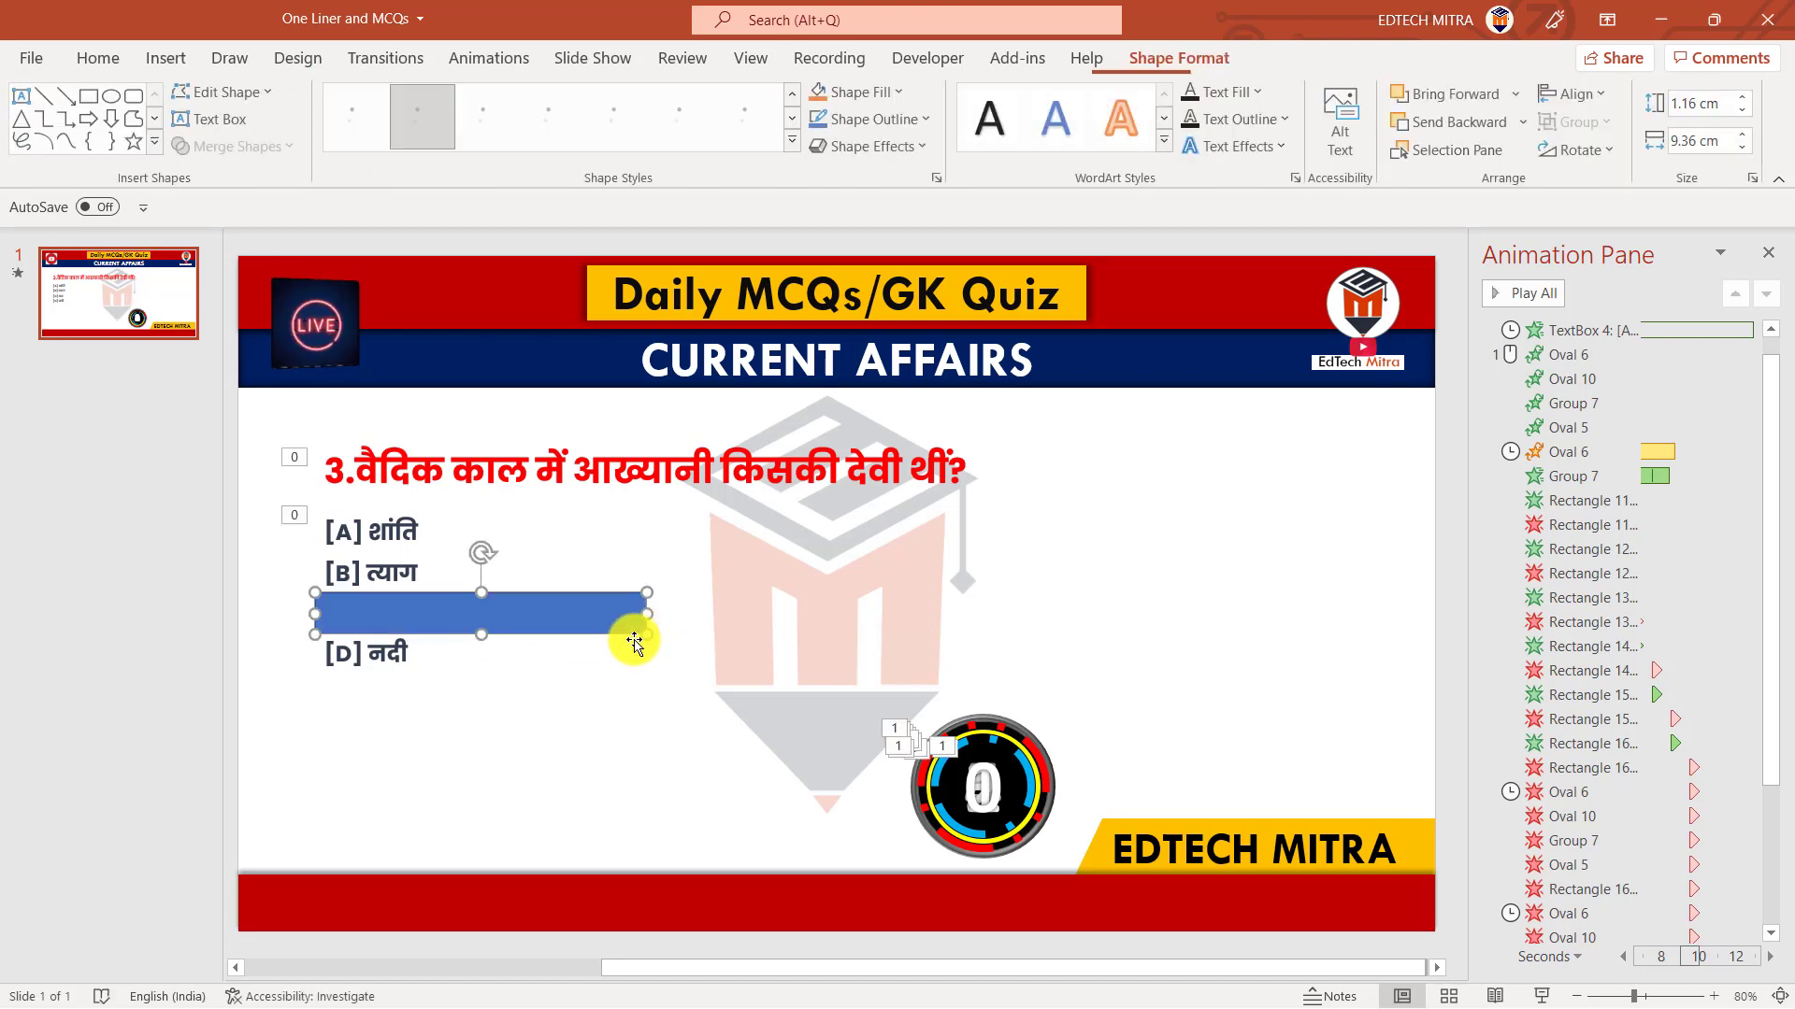
# Fill the rectangle with green and remove its outline
pyautogui.click(869, 91)
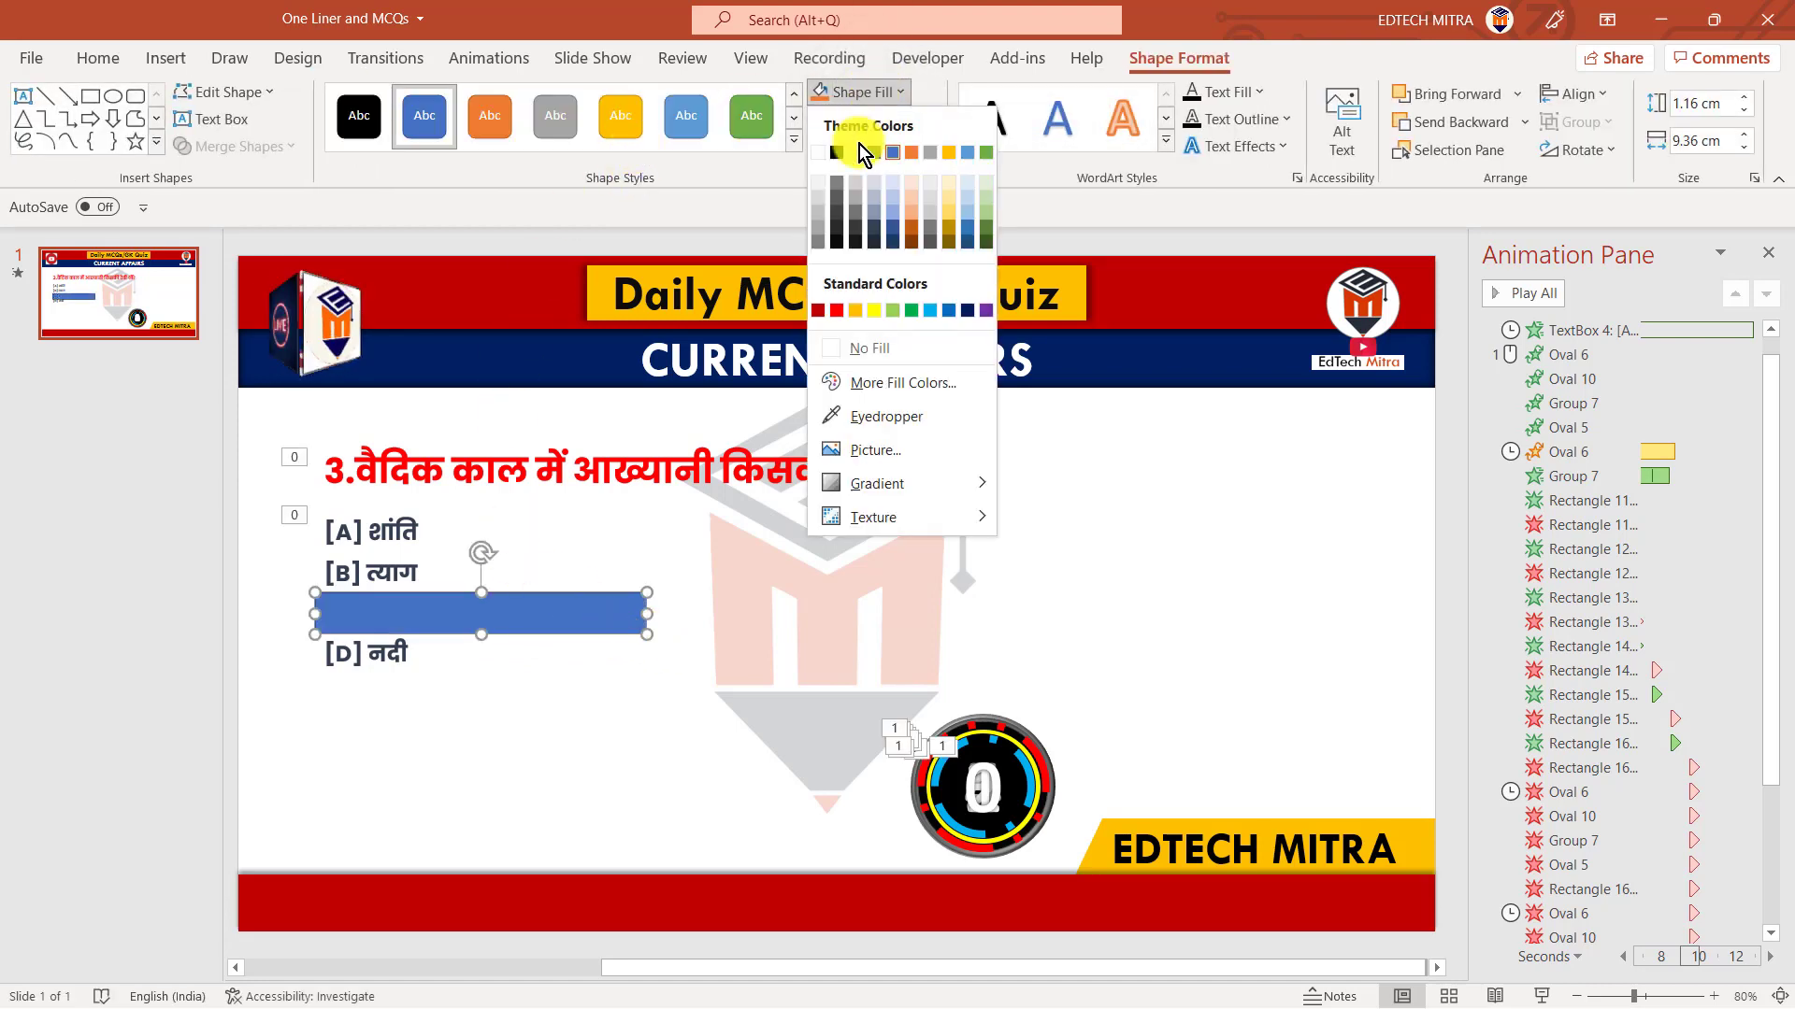
pyautogui.click(911, 314)
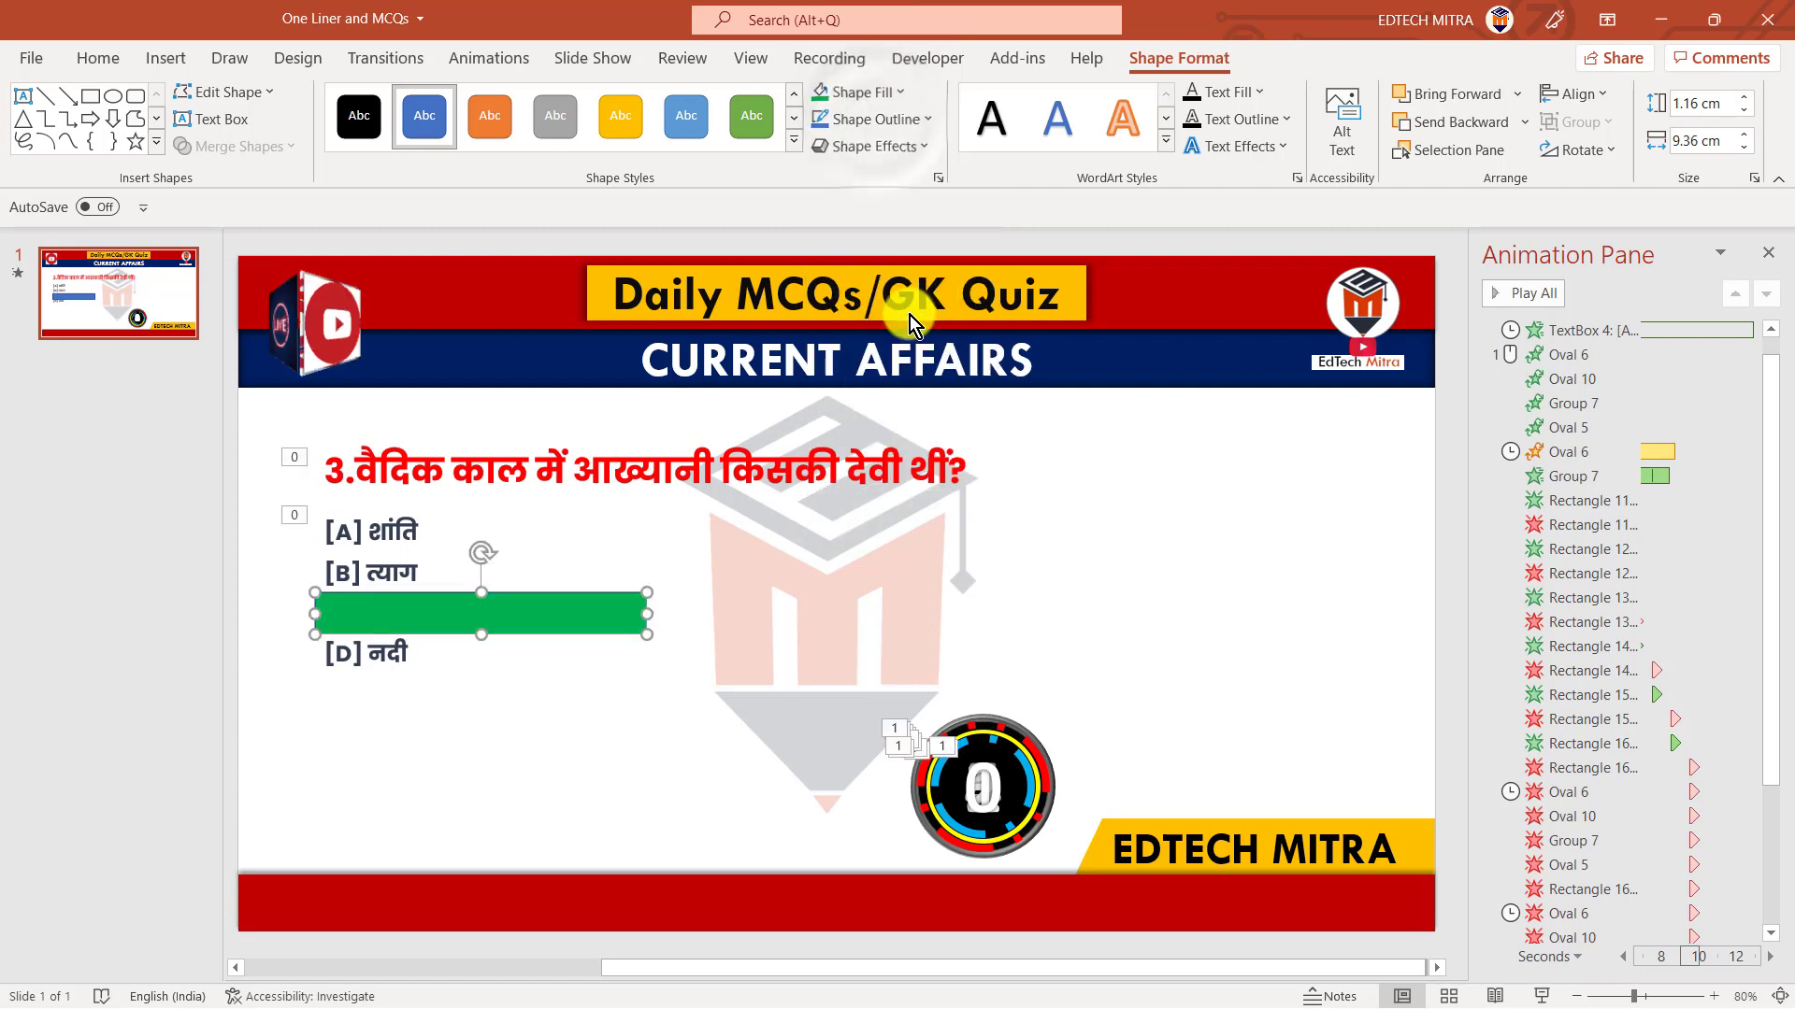
pyautogui.click(876, 119)
pyautogui.click(860, 392)
pyautogui.click(386, 622)
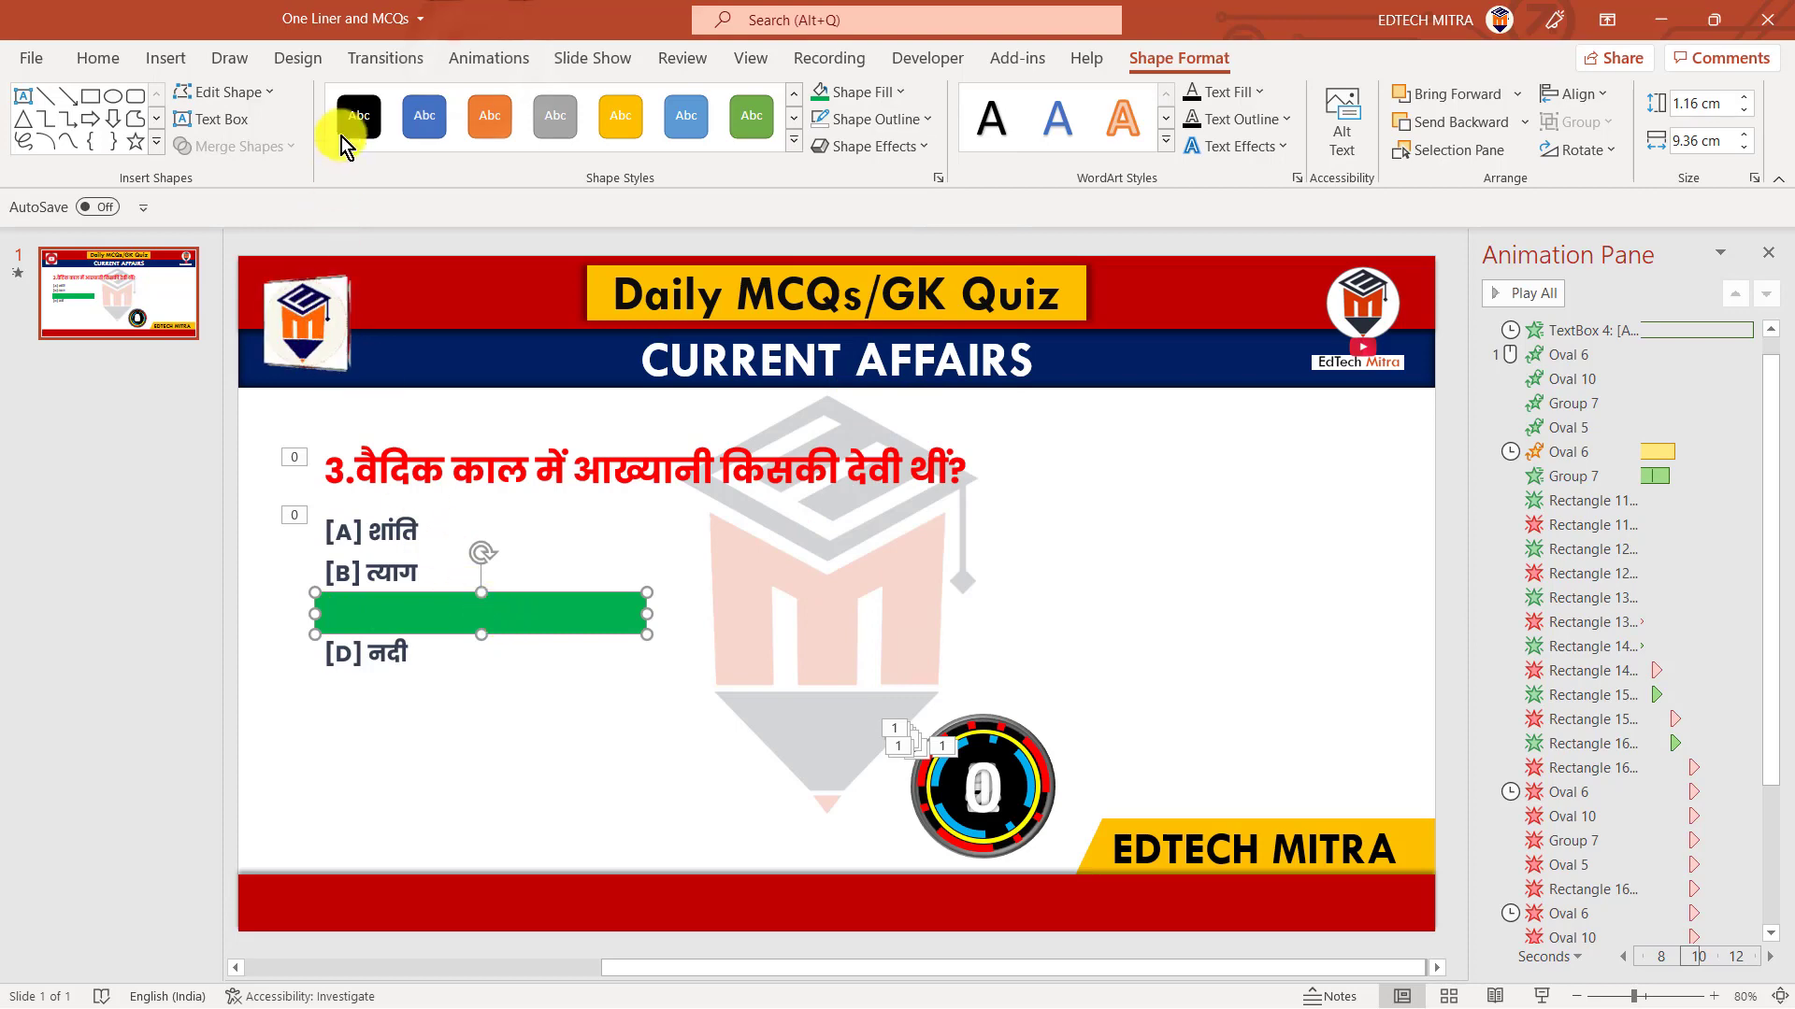
# Apply a Wipe animation from the left to the green rectangle
pyautogui.click(480, 68)
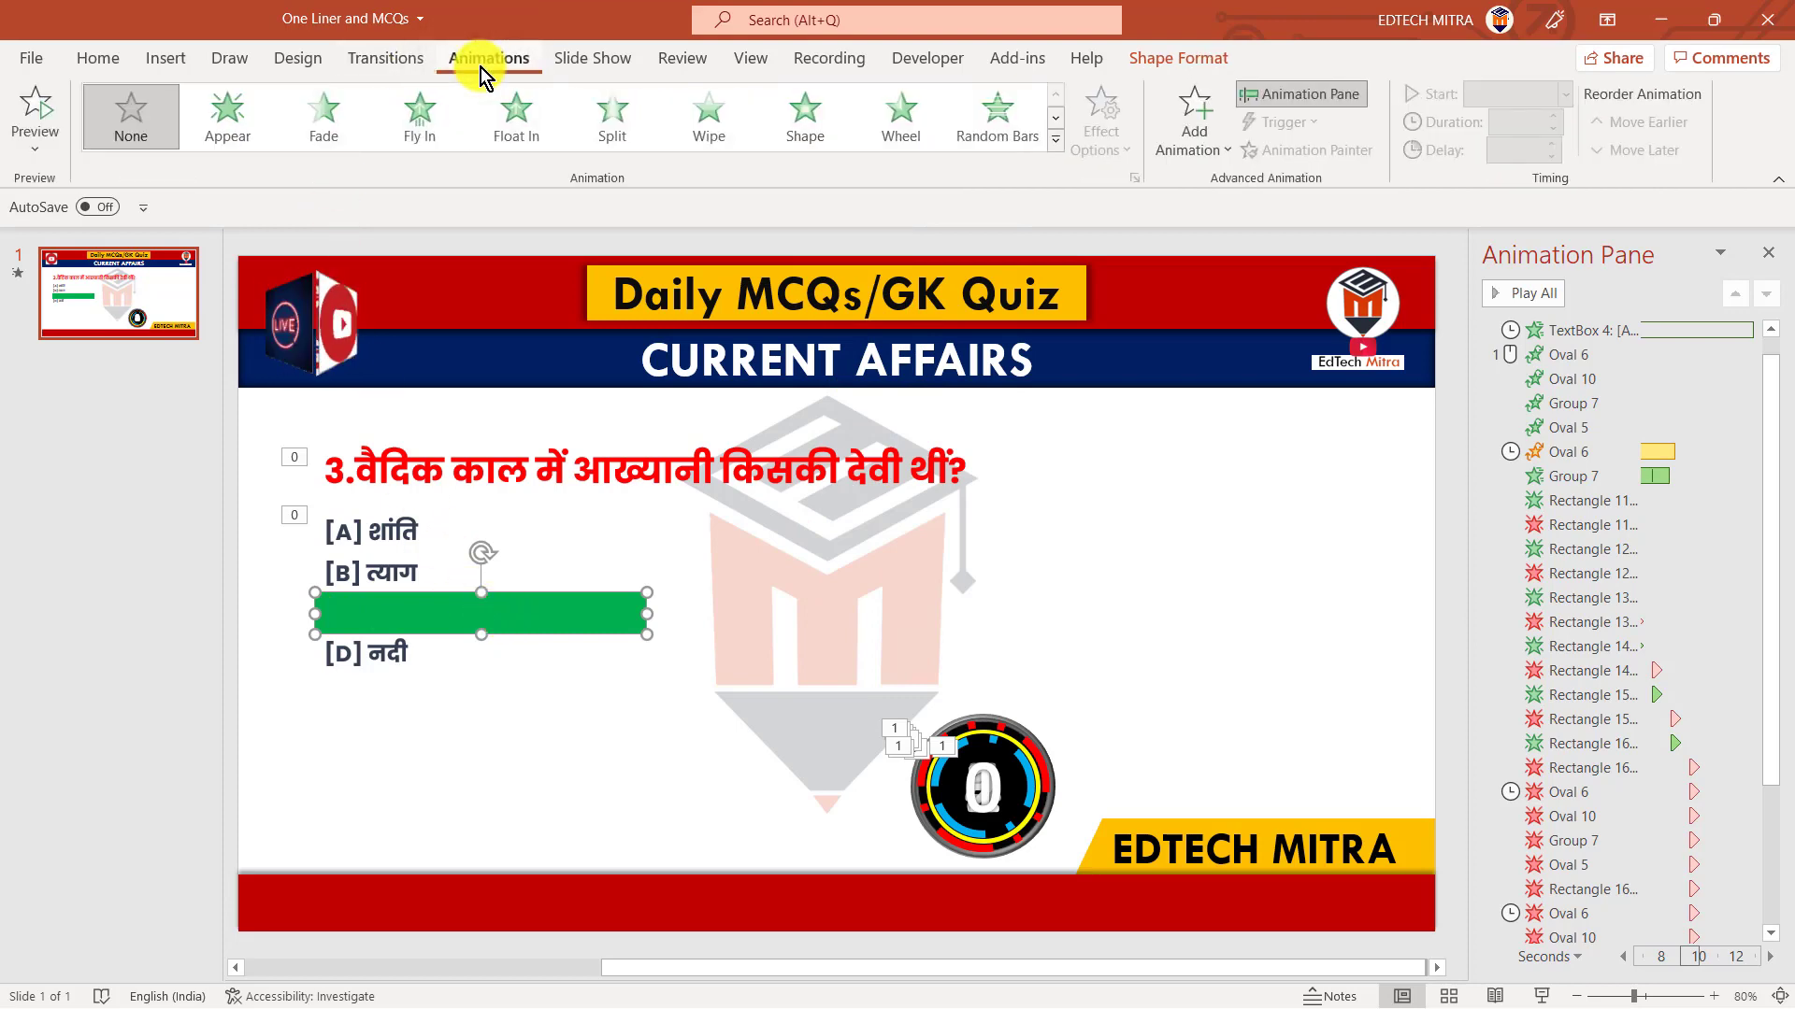
pyautogui.click(726, 123)
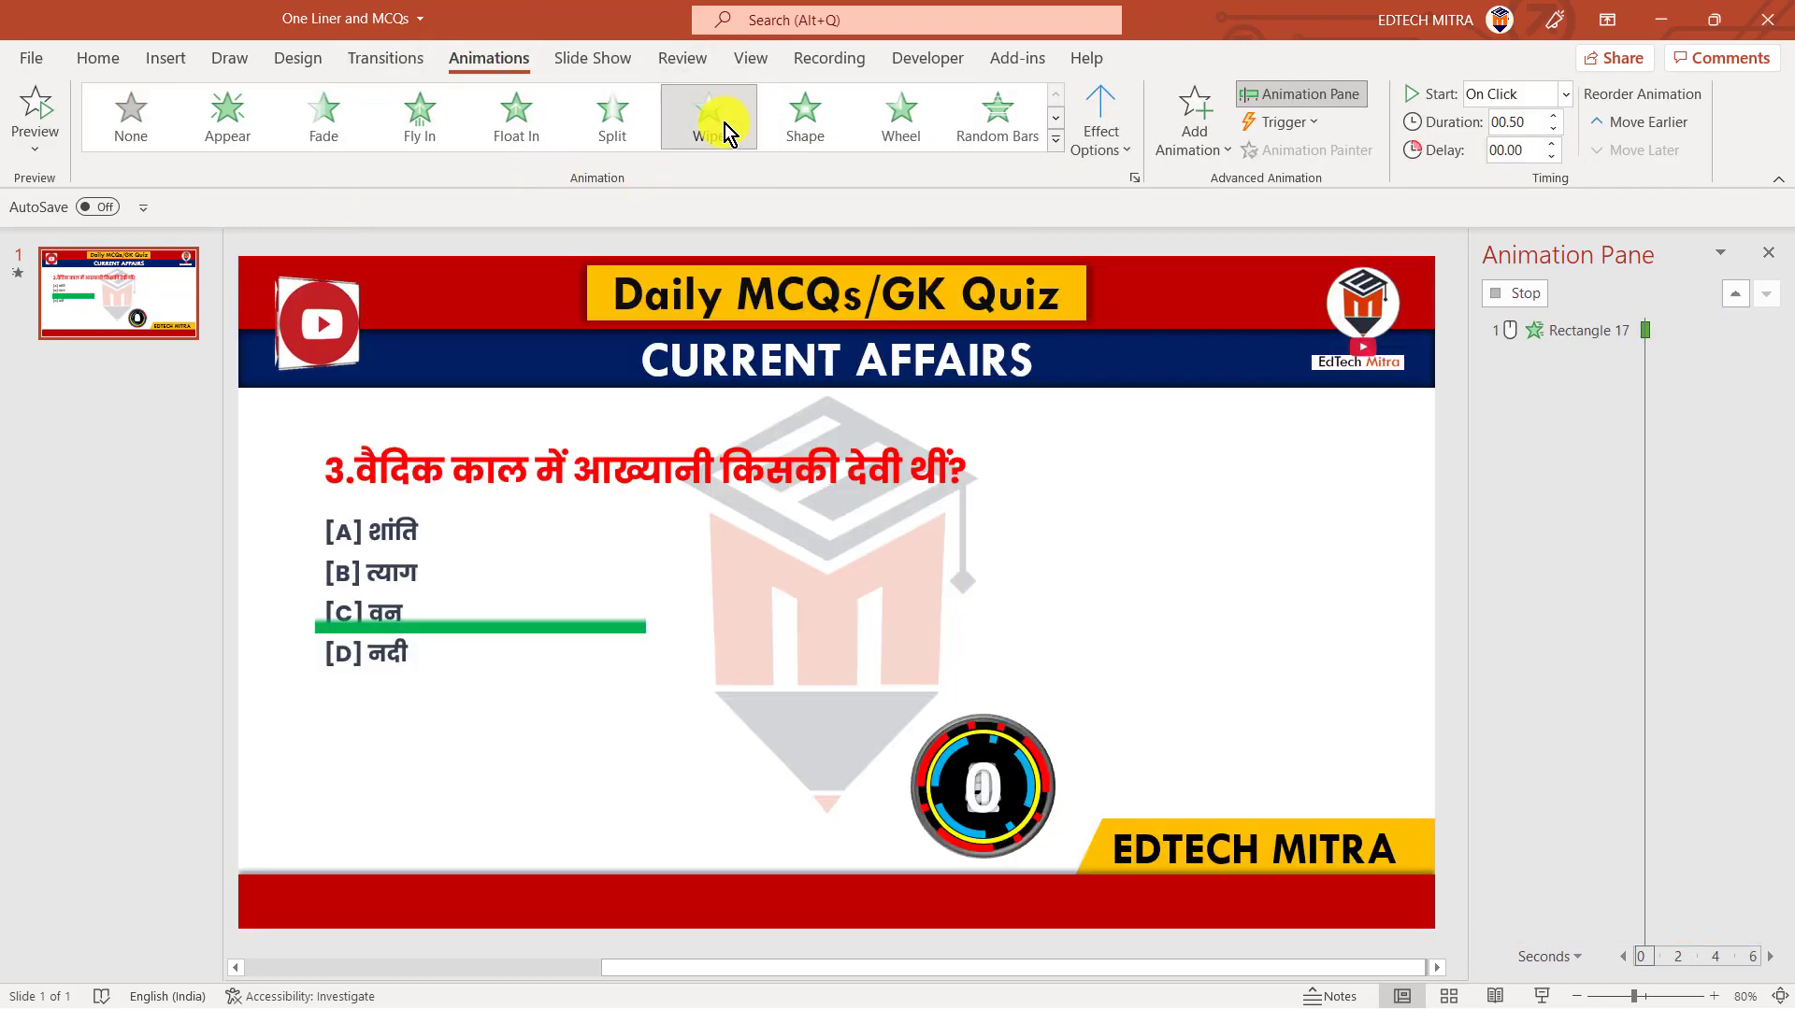
pyautogui.click(1100, 140)
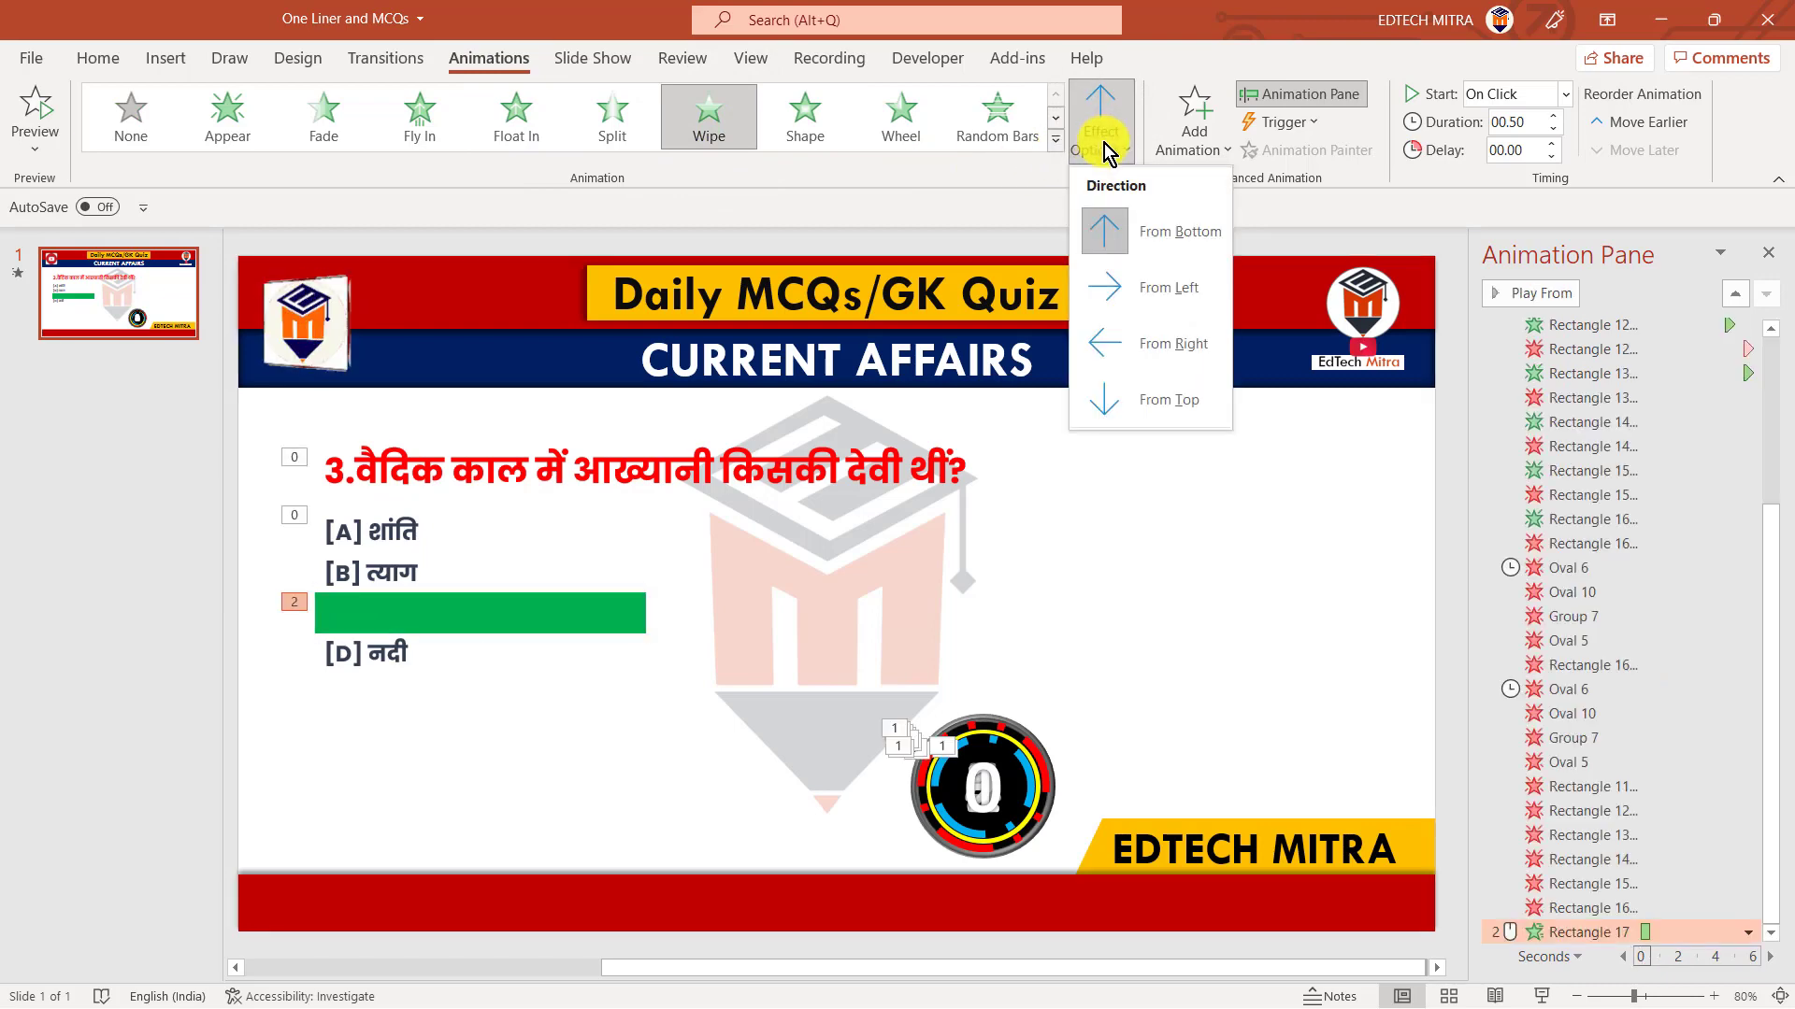
pyautogui.click(1142, 299)
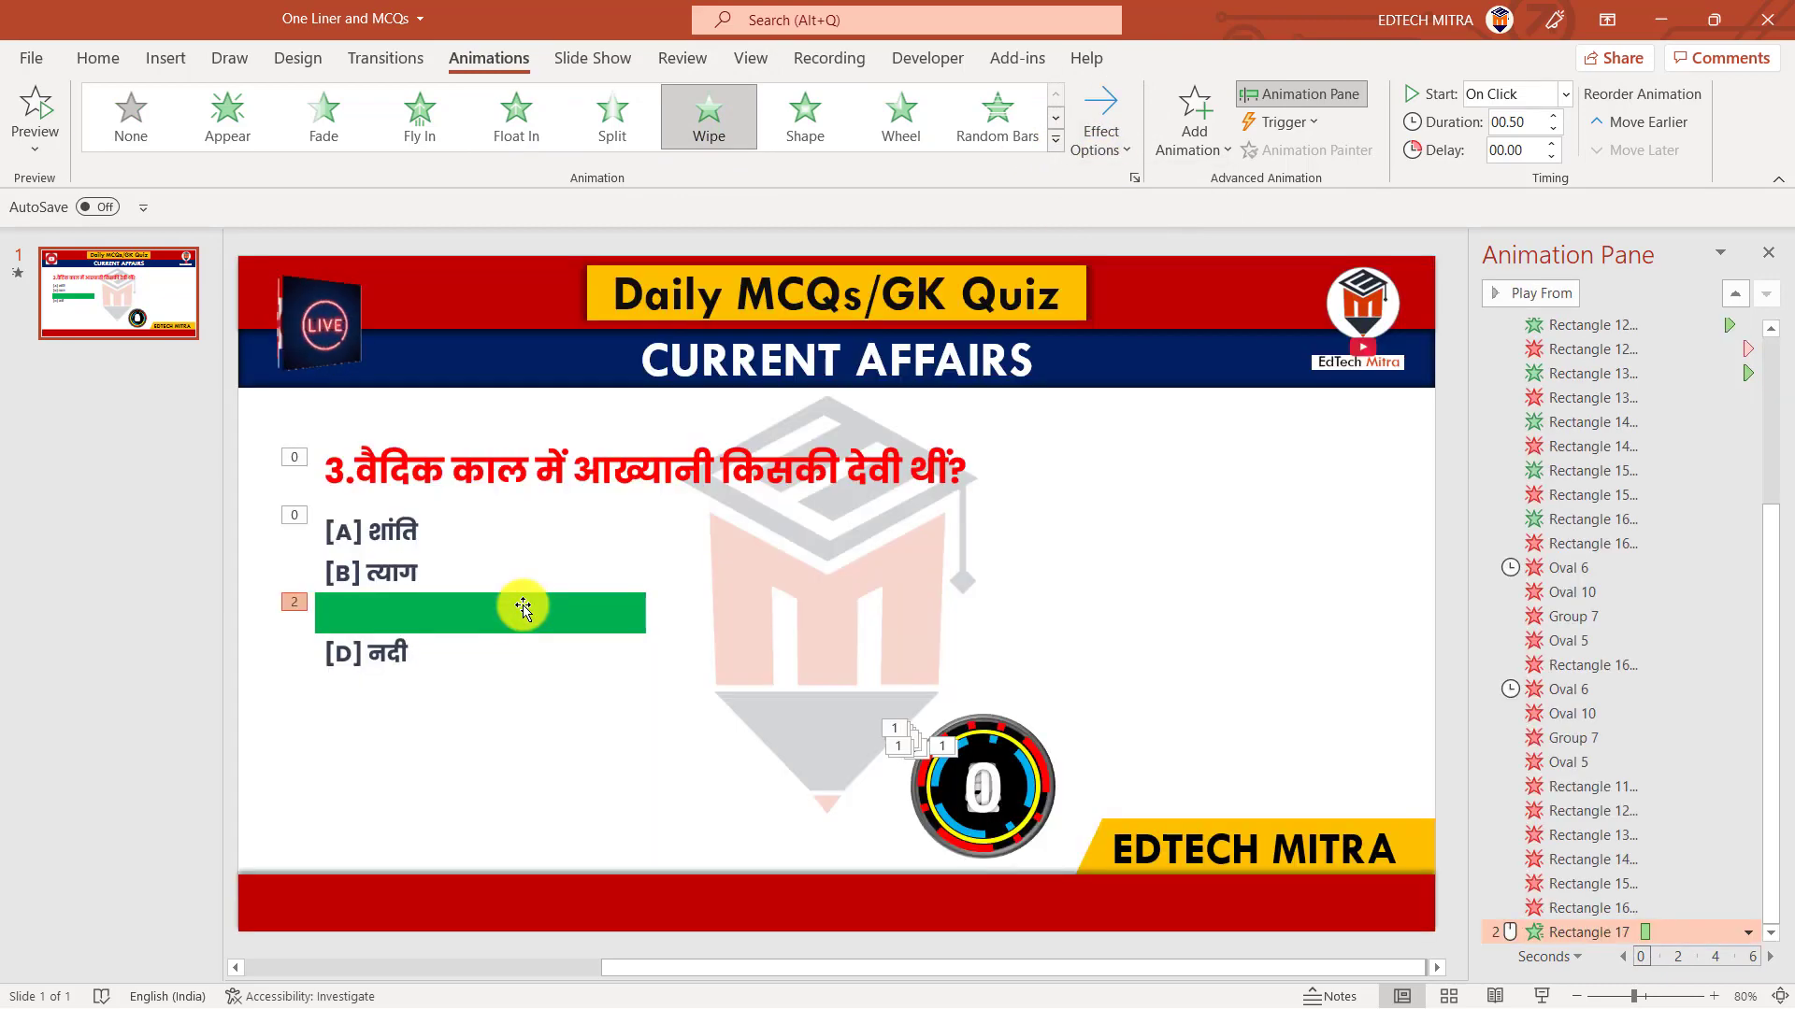
# Send the green rectangle behind the option text
pyautogui.rightClick(522, 609)
pyautogui.click(575, 631)
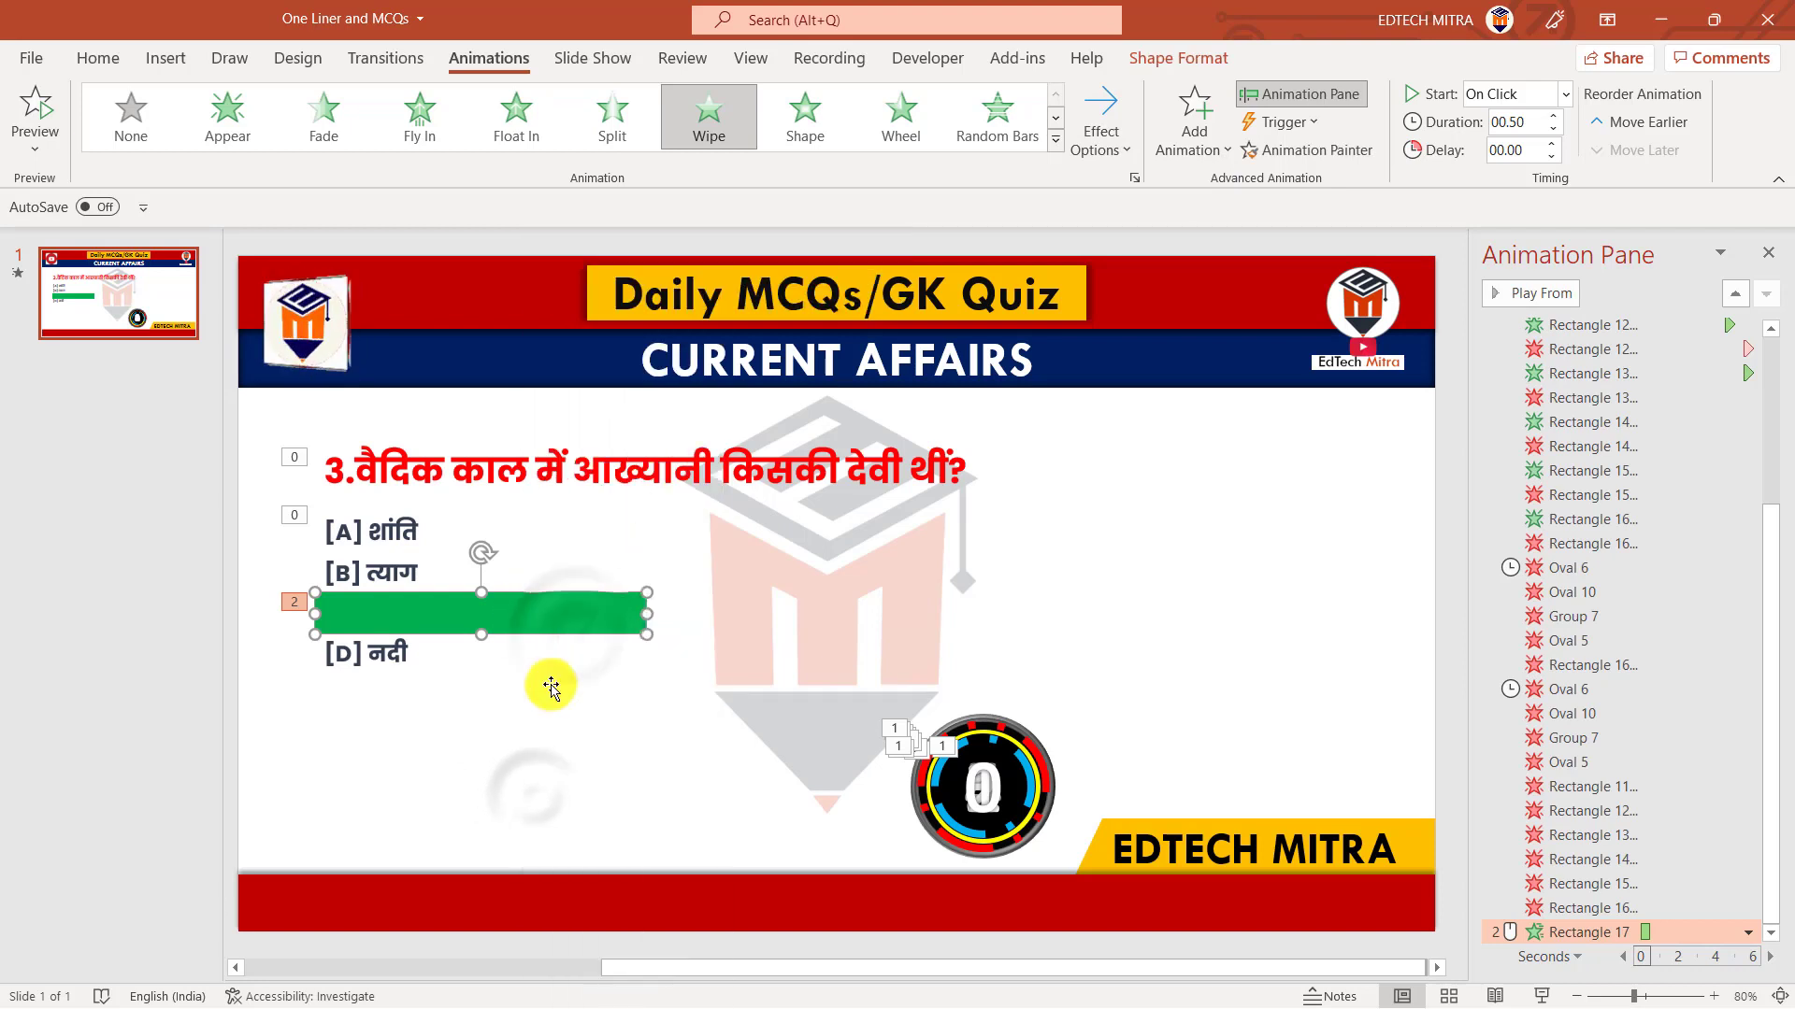
pyautogui.click(538, 812)
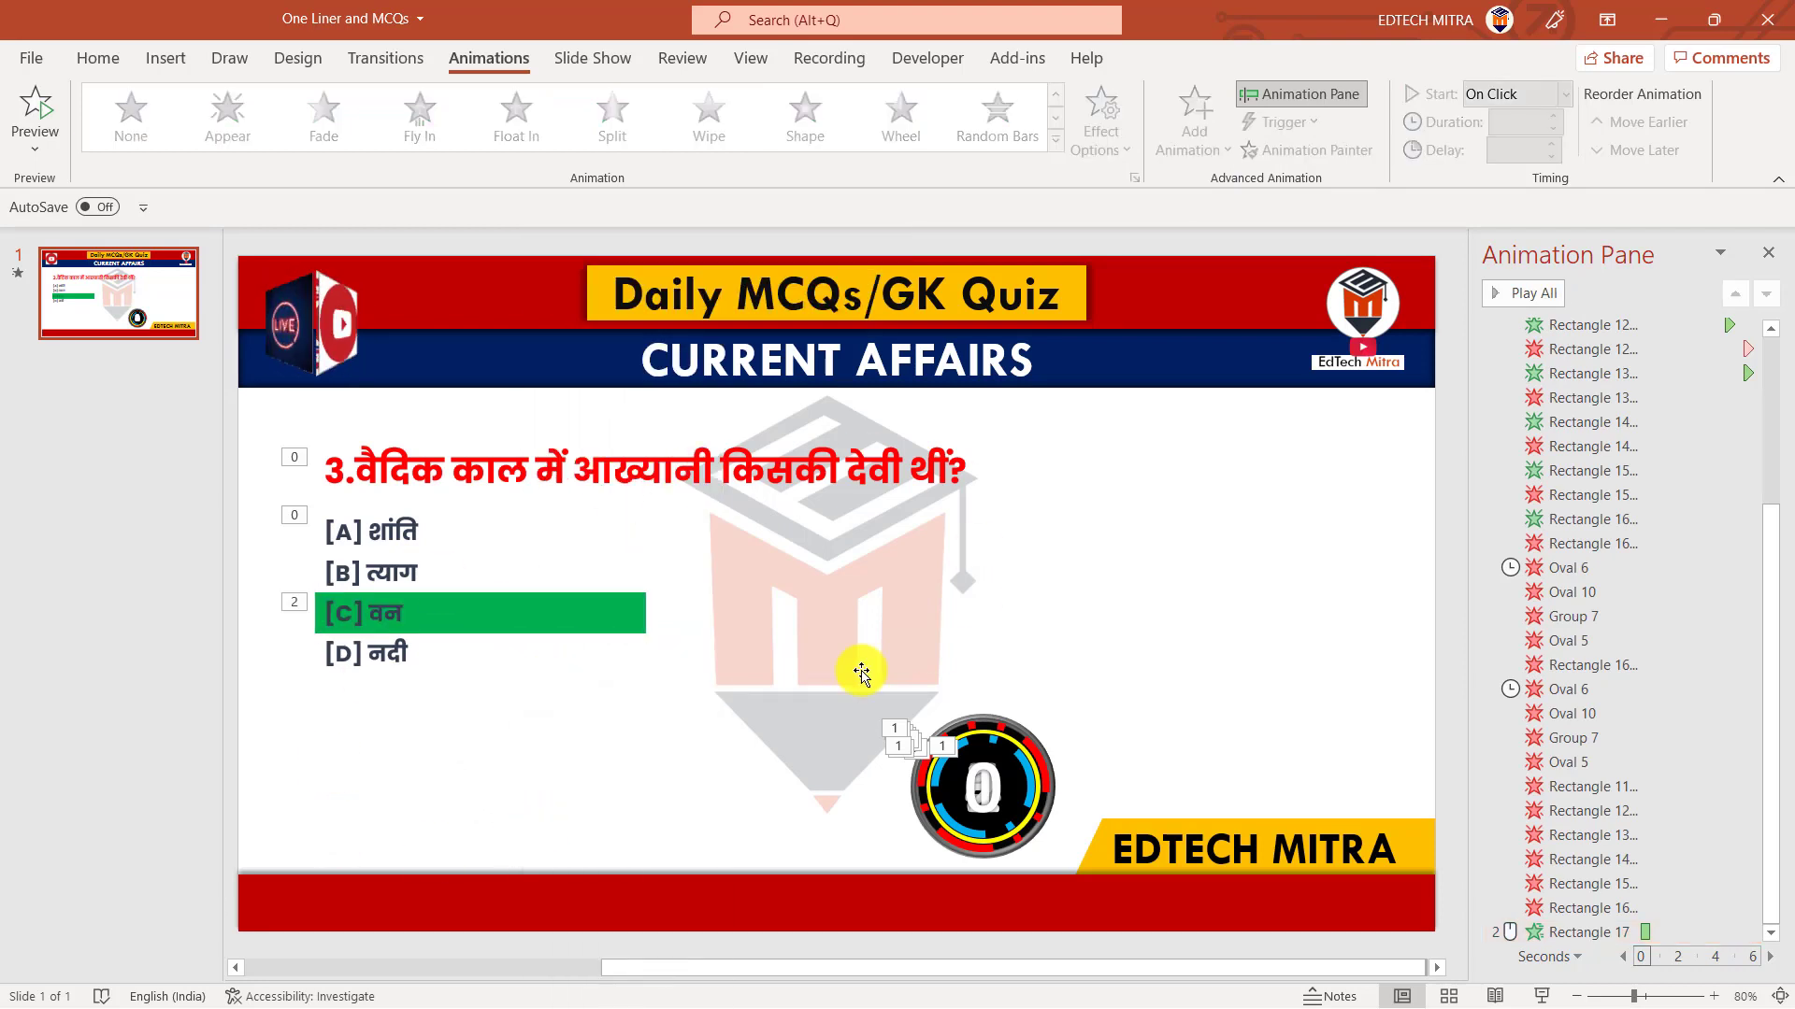
# Narrow the options text box to about the width of the green rectangle
pyautogui.click(393, 531)
pyautogui.moveTo(1181, 589); pyautogui.dragTo(656, 709)
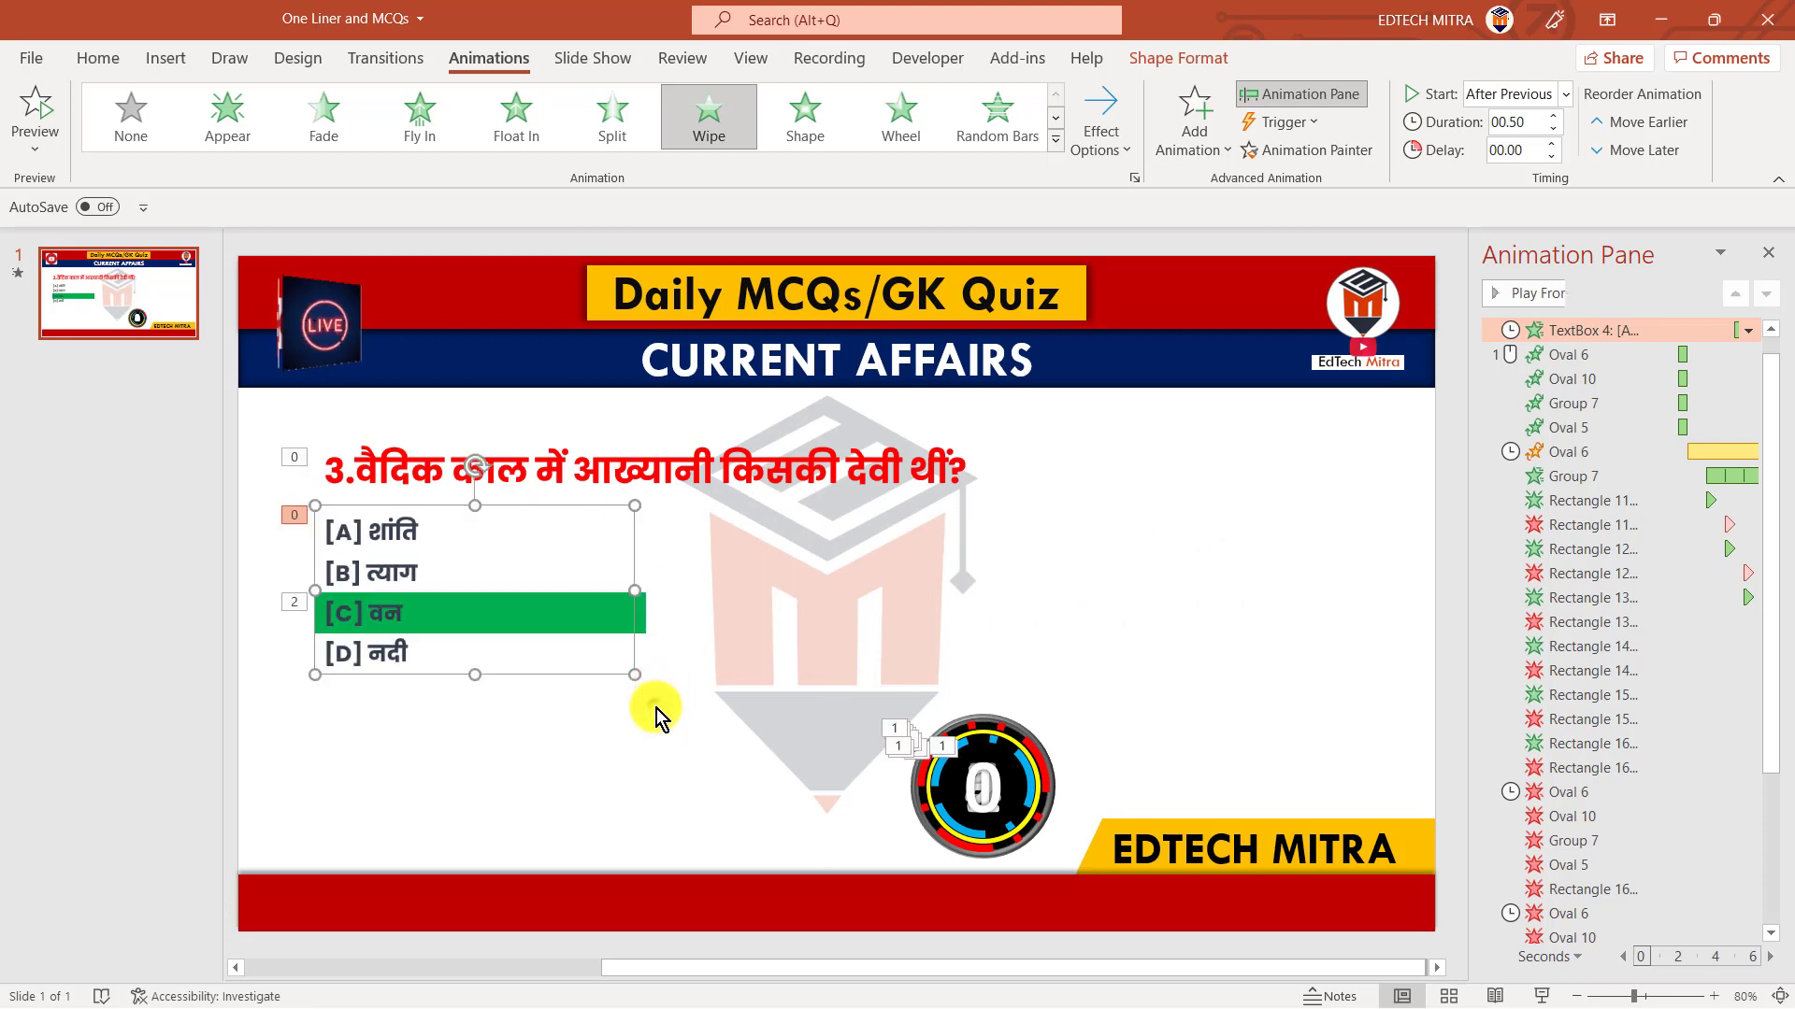
pyautogui.click(656, 708)
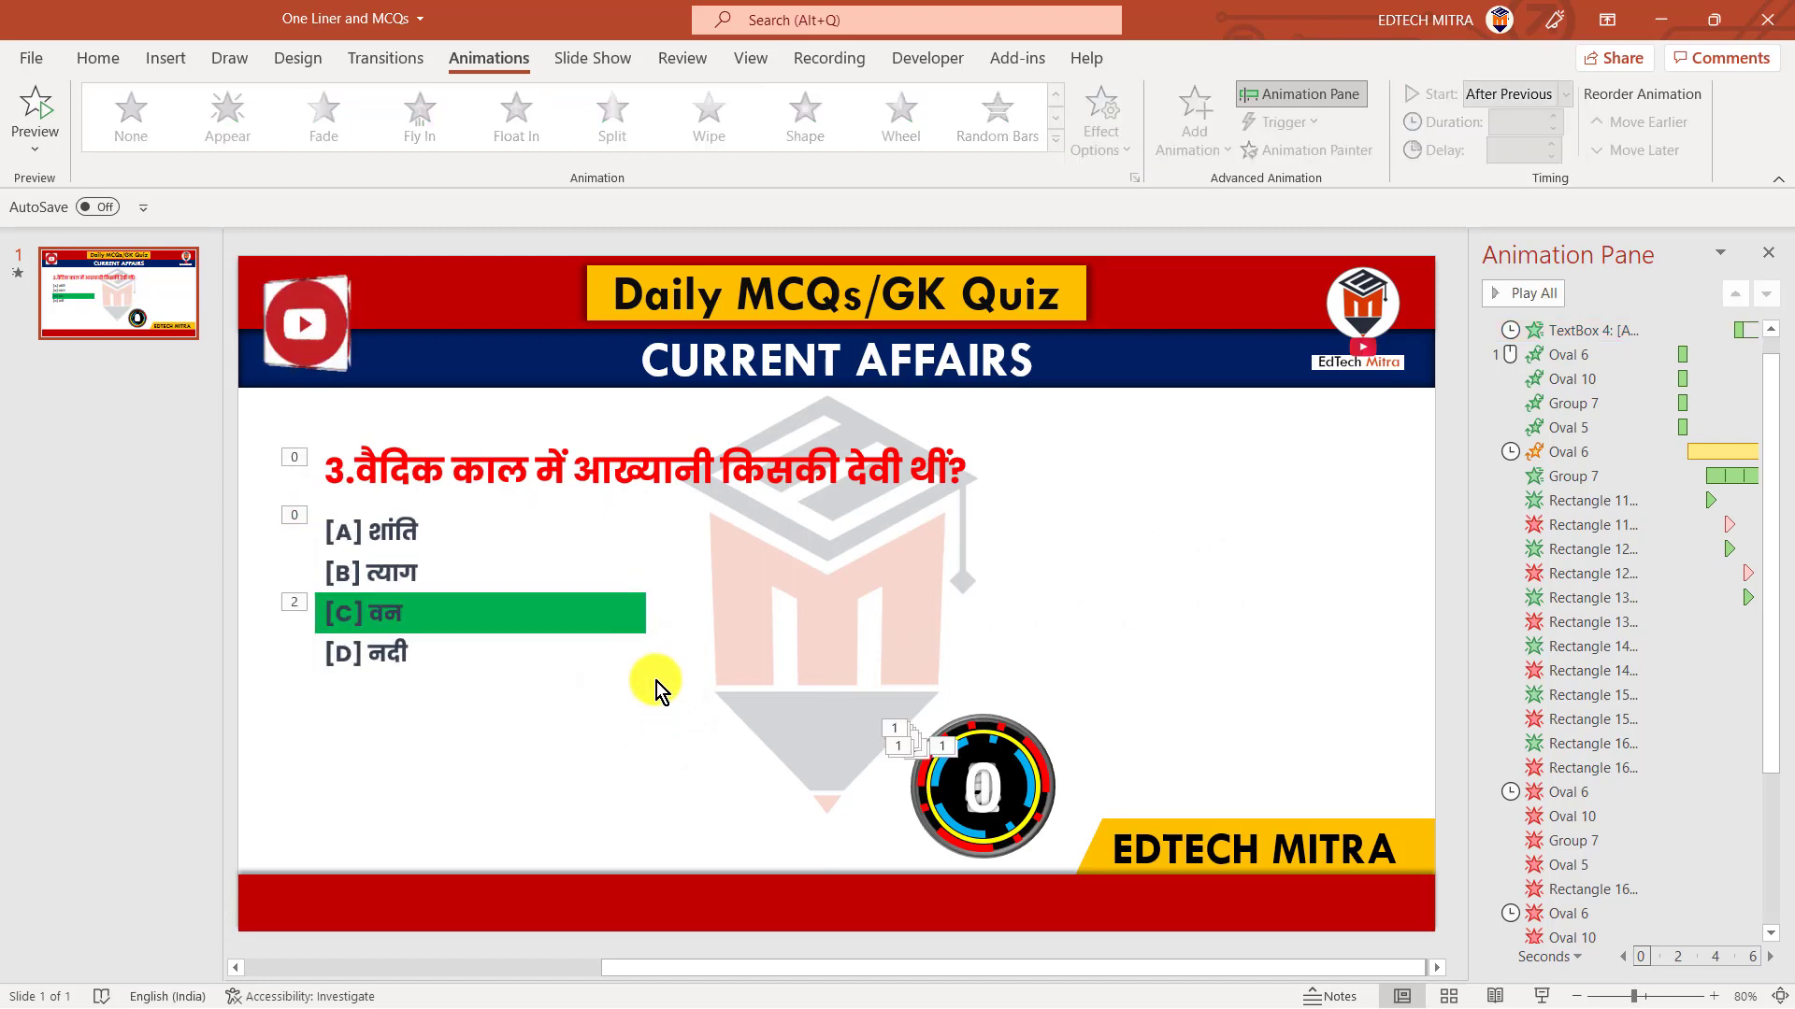
# Duplicate the quiz slide and select the options text box on the copy
pyautogui.rightClick(161, 294)
pyautogui.click(235, 529)
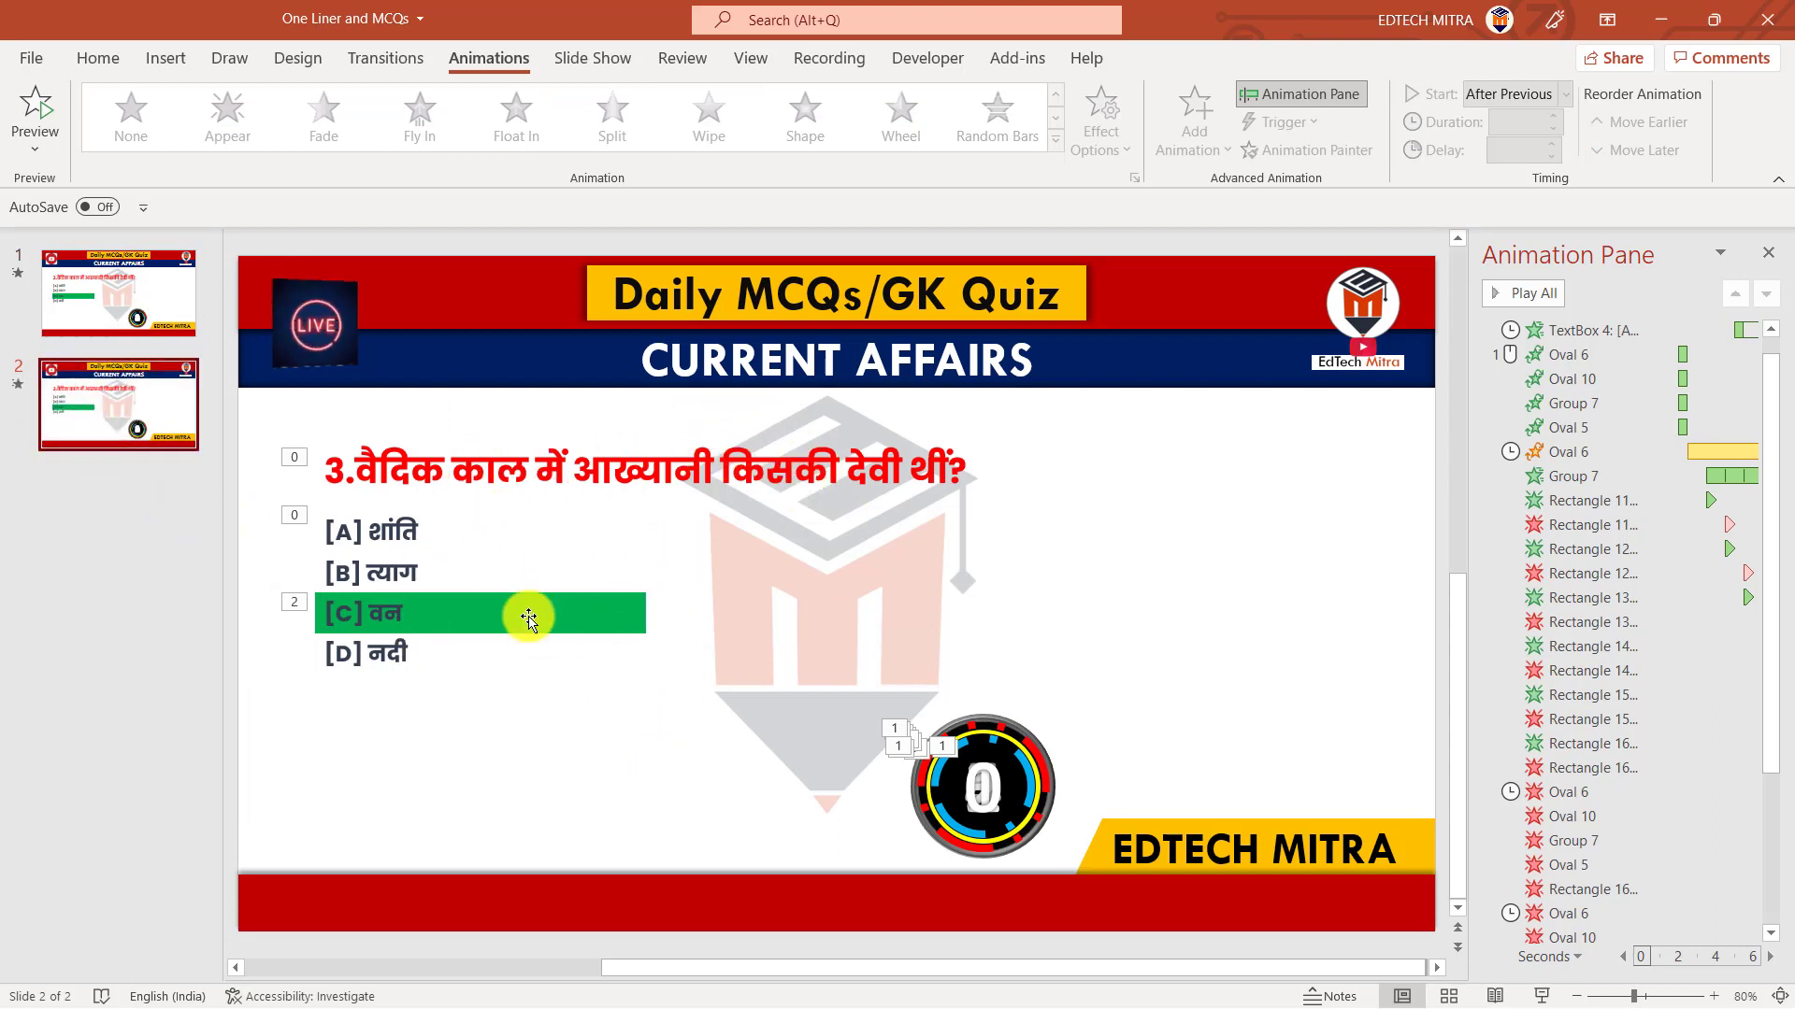
pyautogui.click(597, 617)
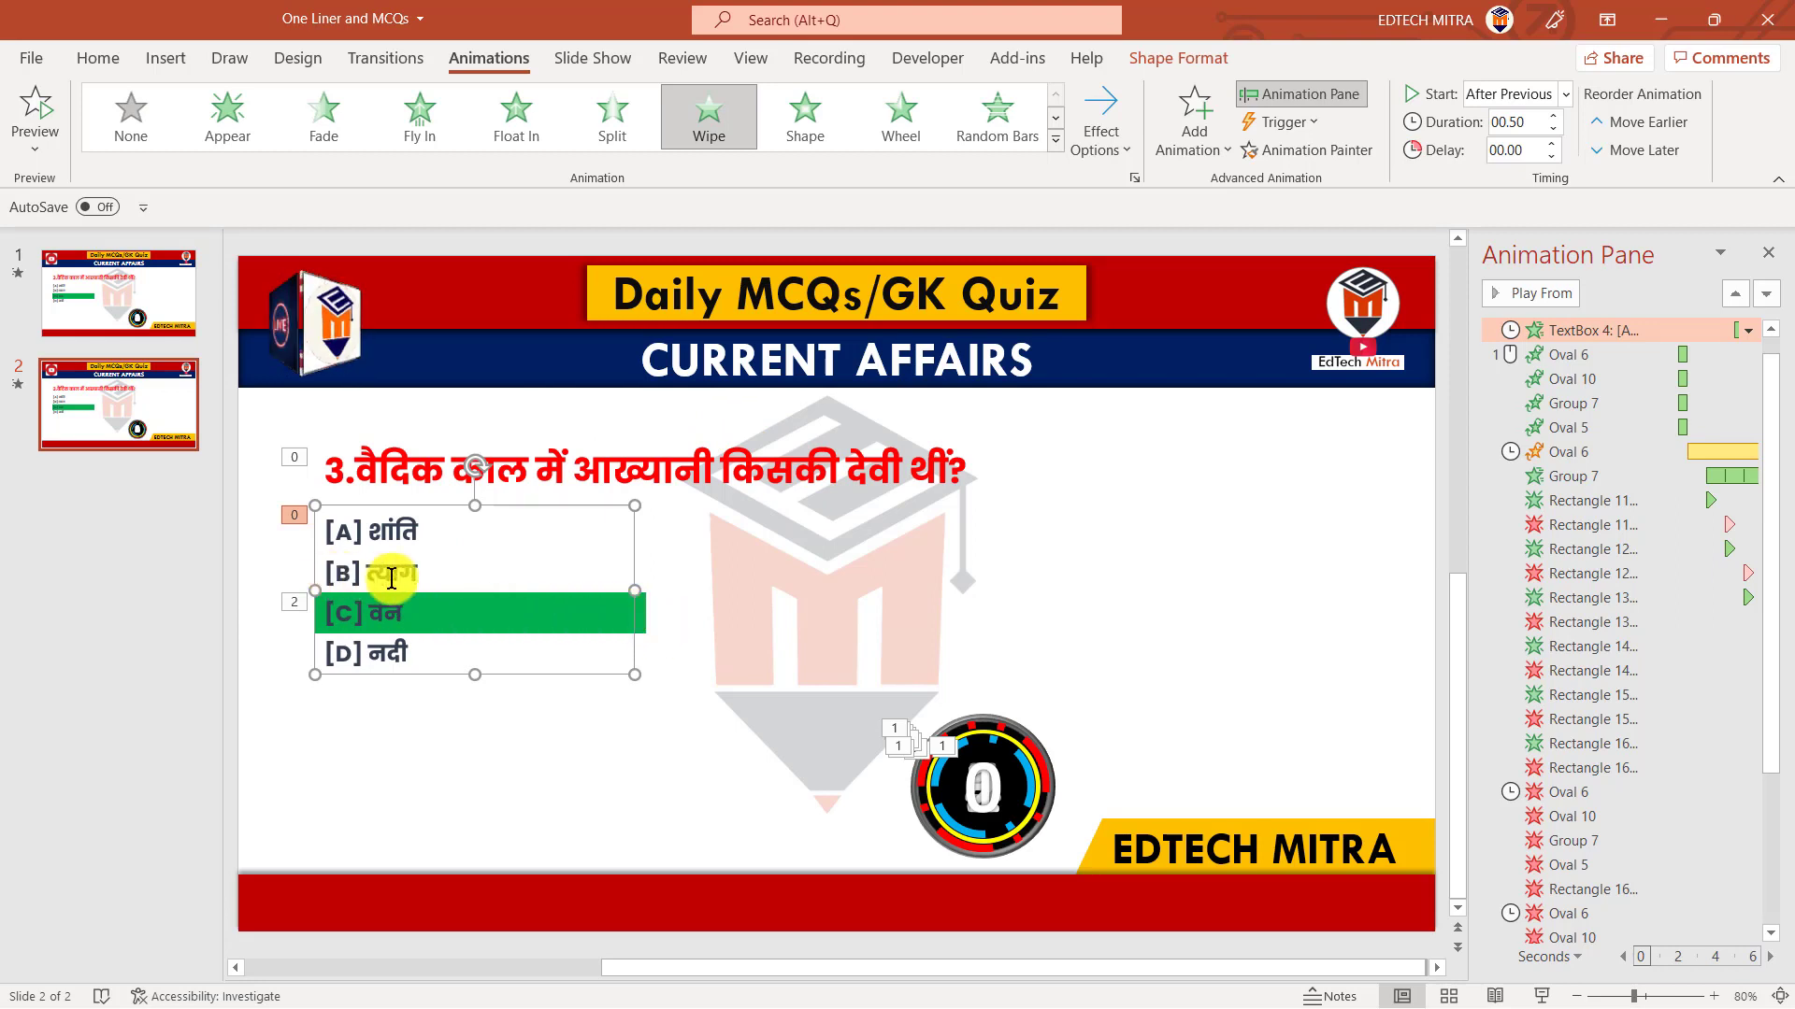
# Move the green highlight rectangle on the duplicated slide down so it sits behind option [D] नदी
pyautogui.click(643, 614)
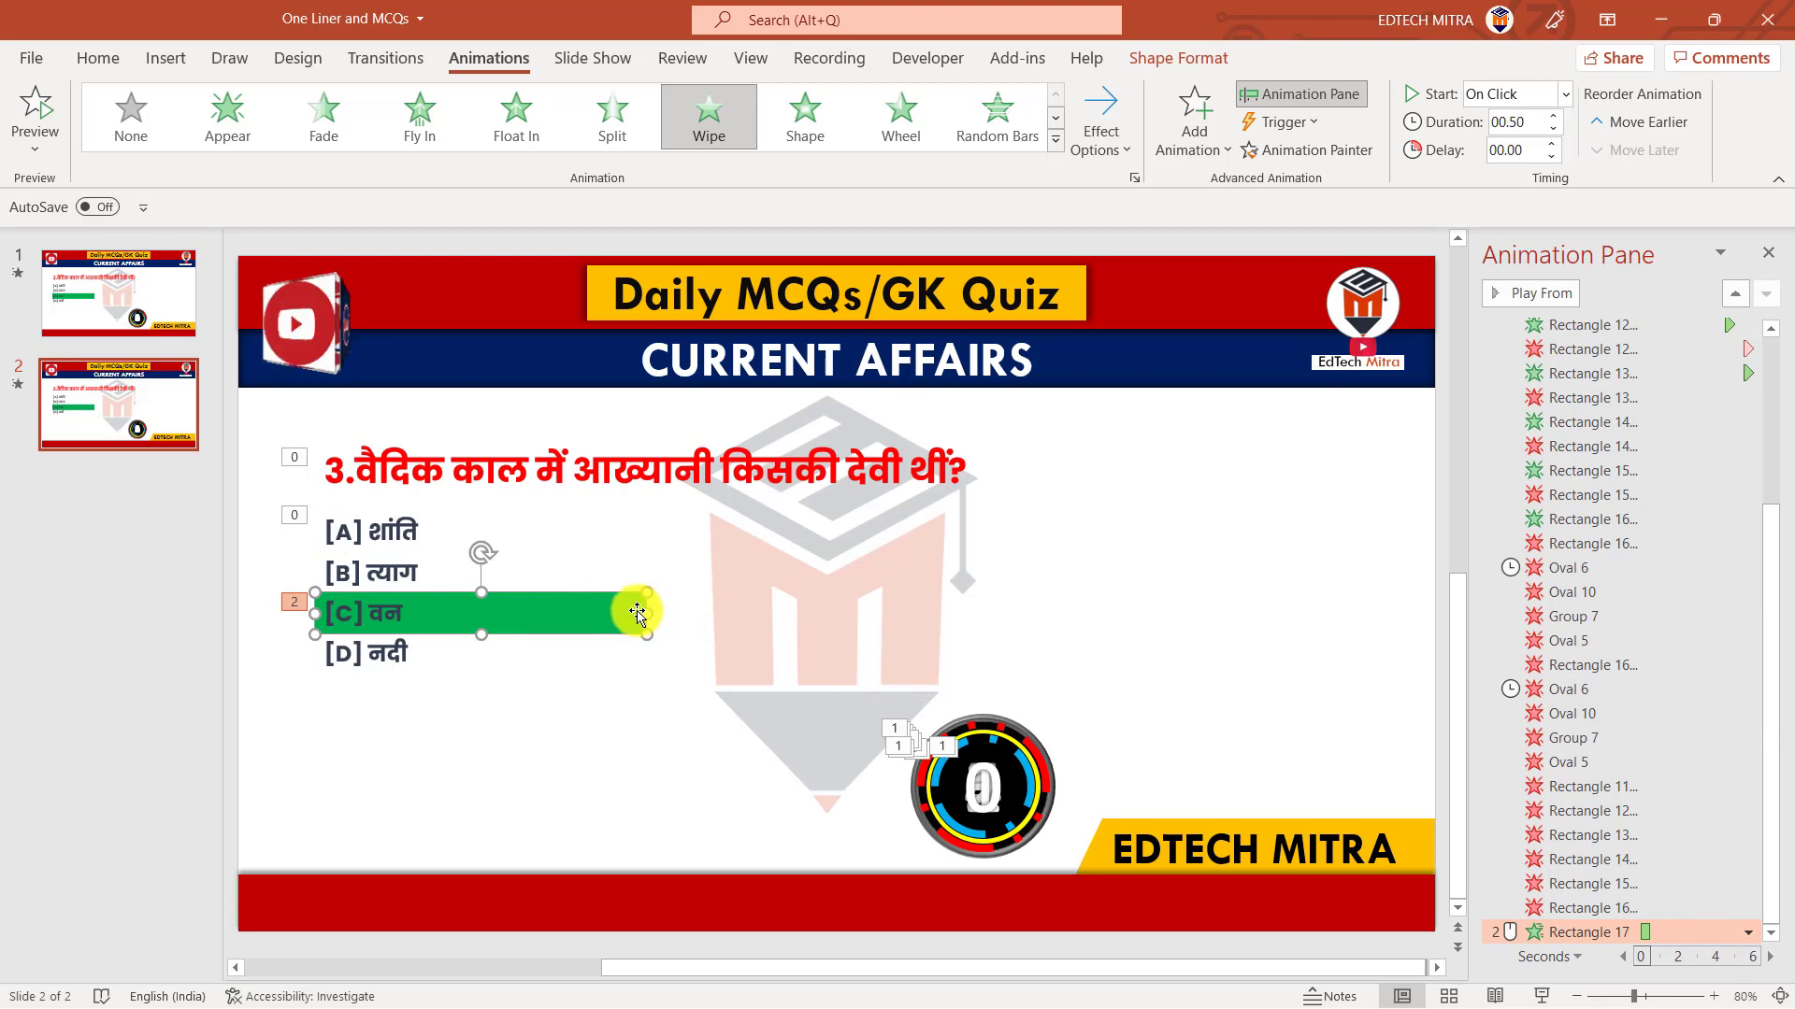
pyautogui.click(638, 613)
pyautogui.click(644, 616)
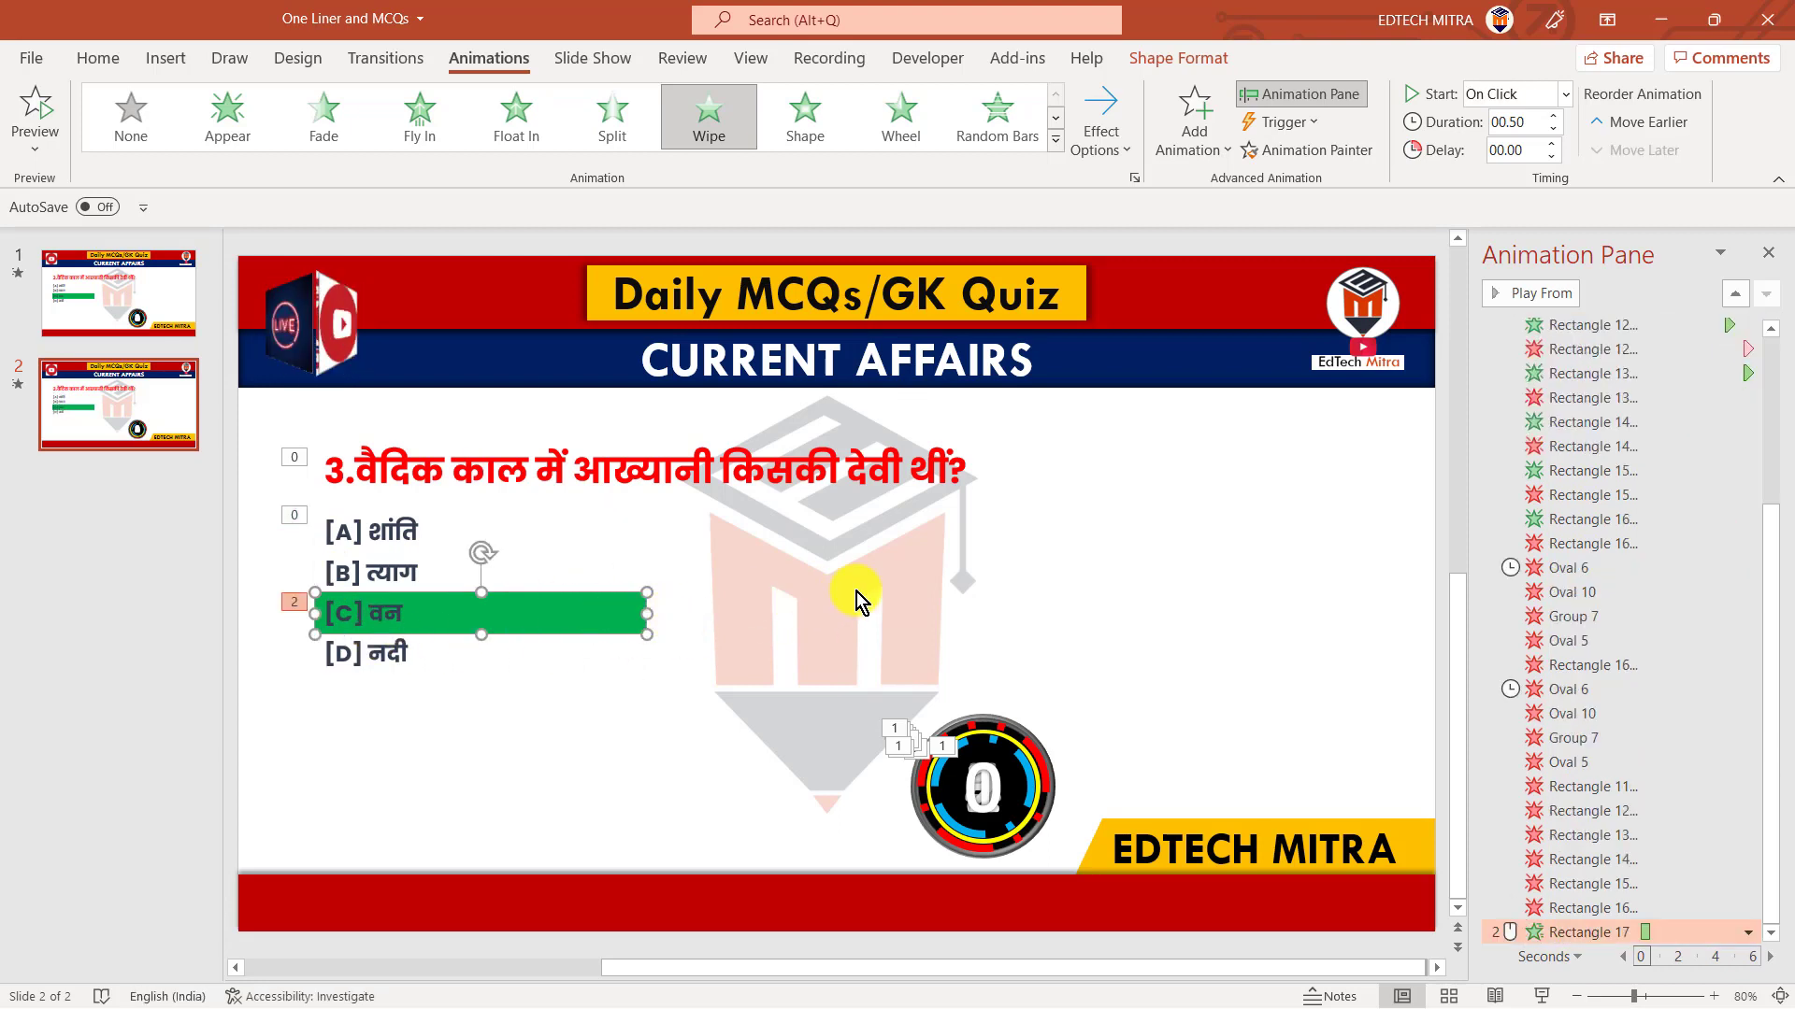
pyautogui.press('Up')
pyautogui.press('Up')
pyautogui.press('Up')
pyautogui.press('Up')
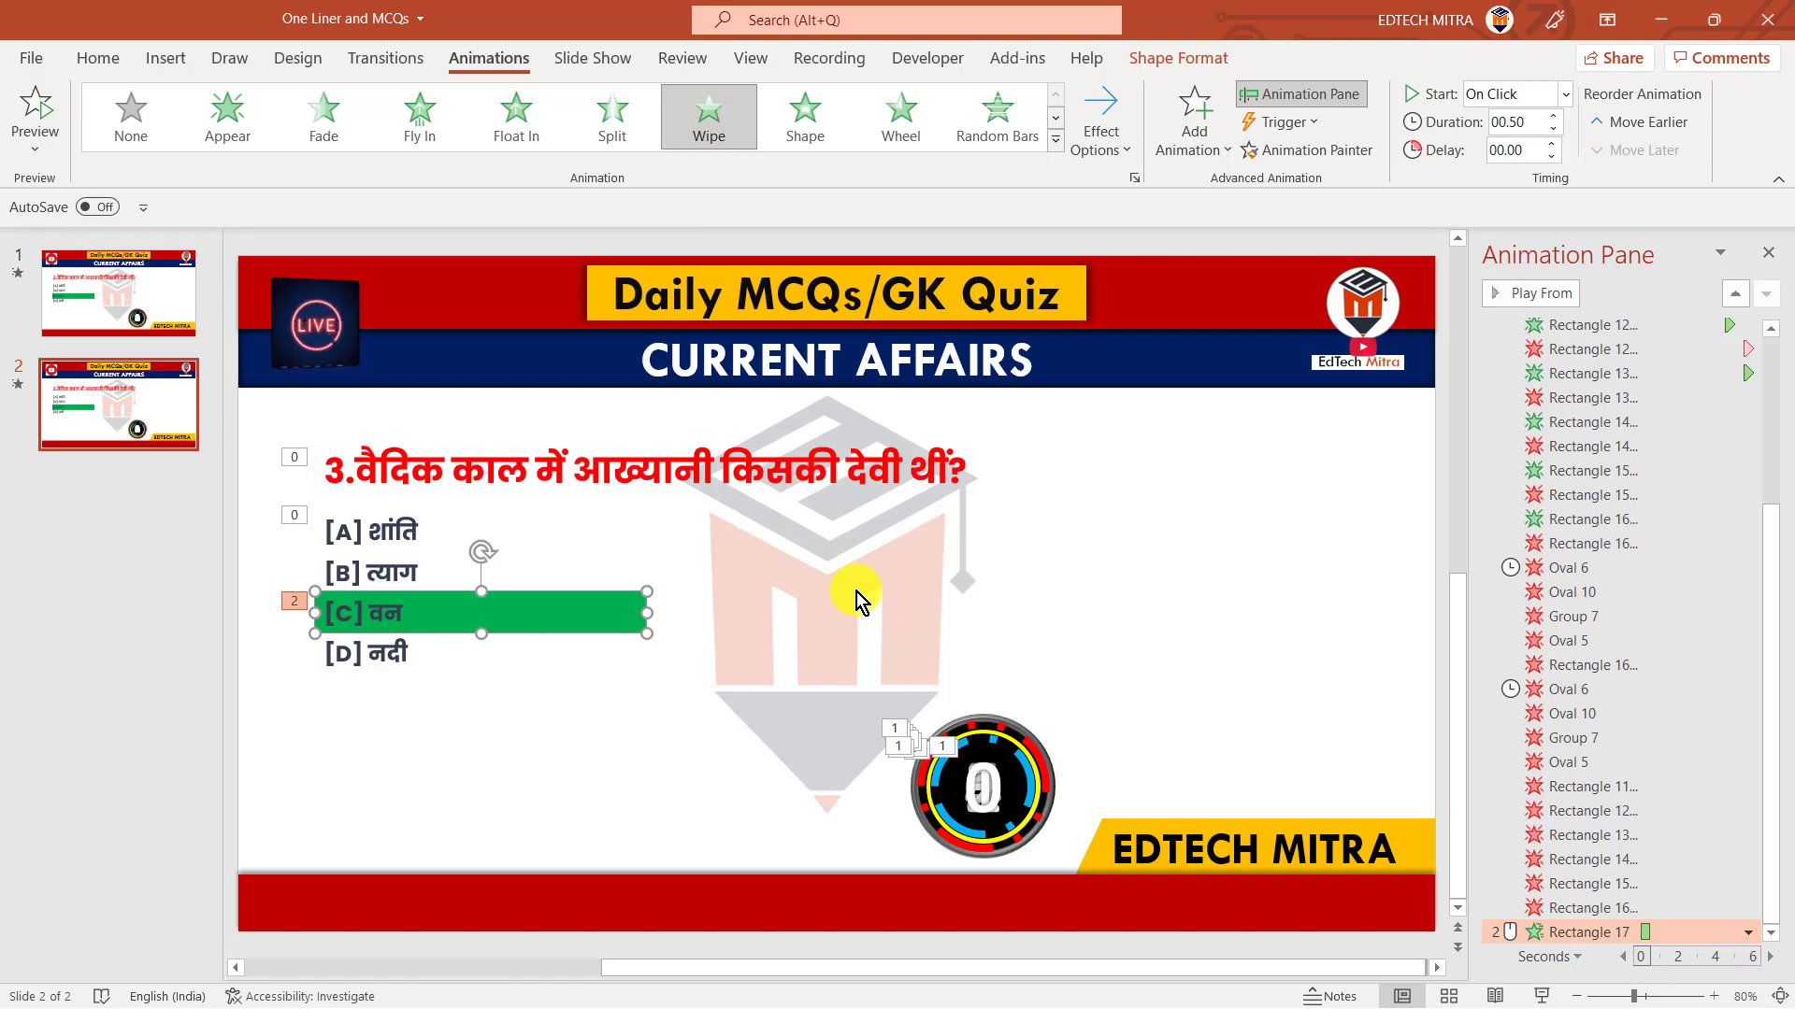
pyautogui.press('Up')
pyautogui.press('Up')
pyautogui.press('Up')
pyautogui.press('Up')
pyautogui.press('Up')
pyautogui.press('Up')
pyautogui.press('Up')
pyautogui.press('Up')
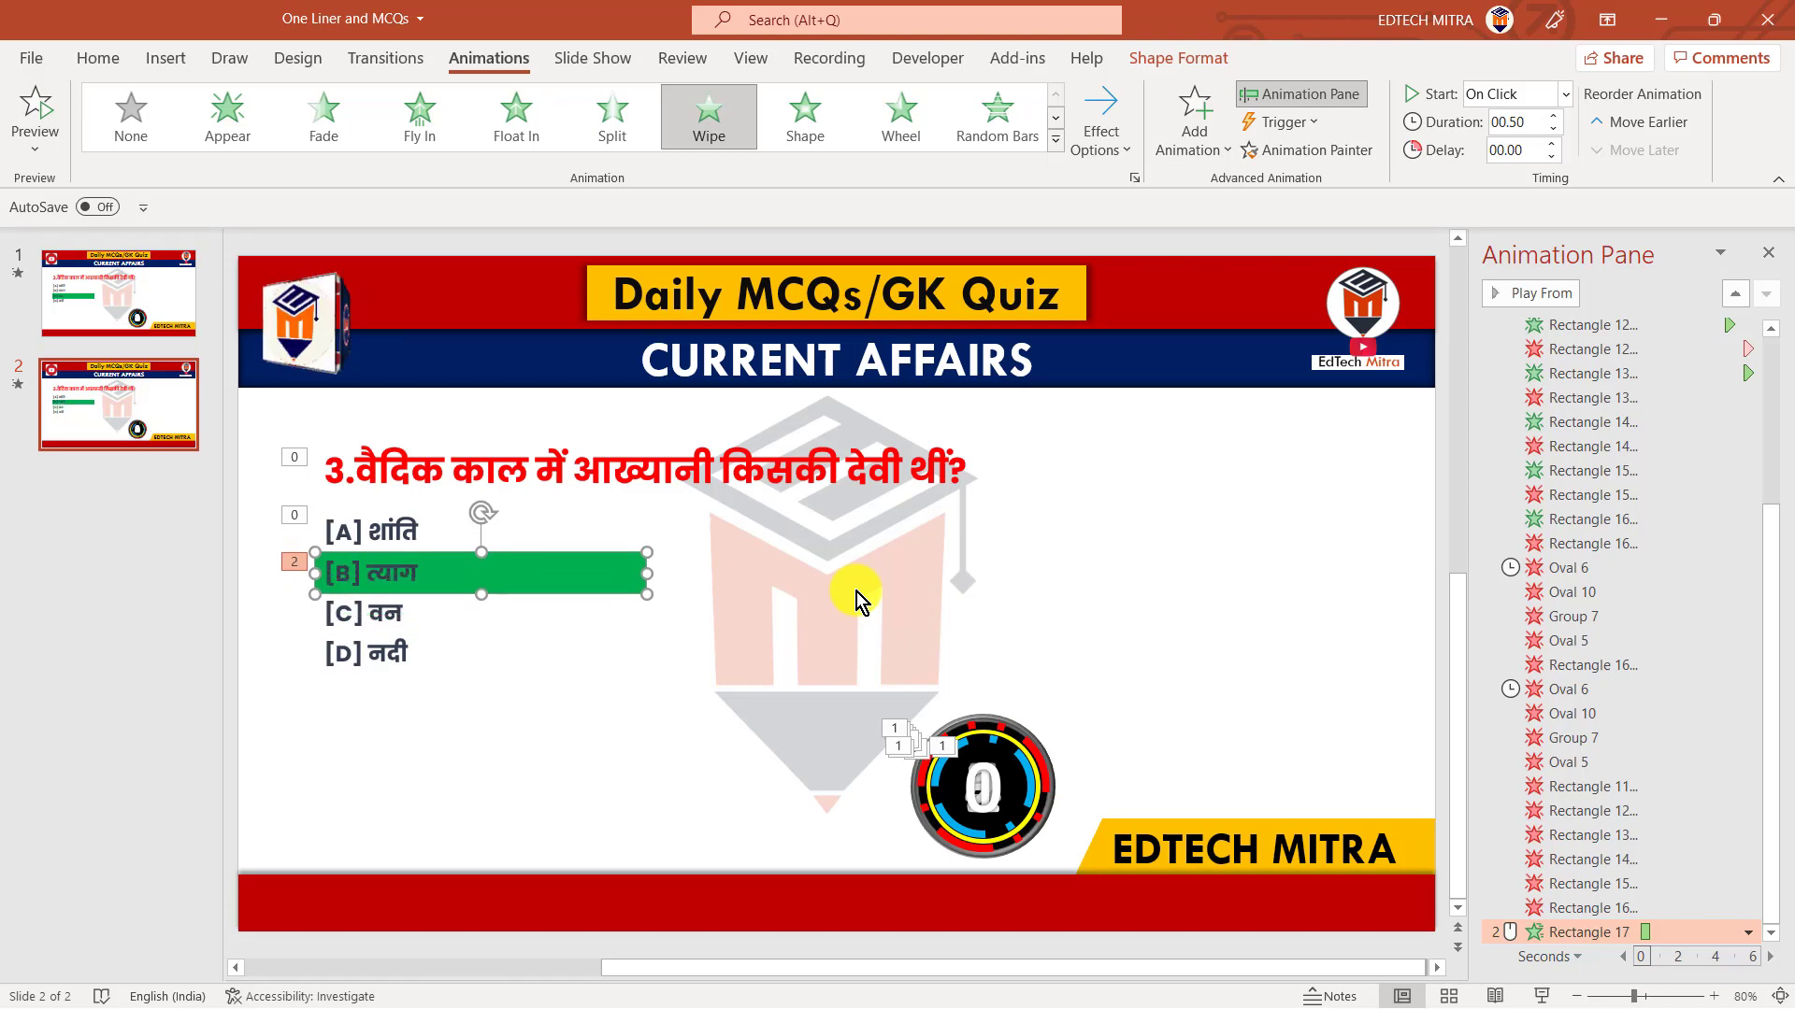
pyautogui.press('Down')
pyautogui.press('Down')
pyautogui.press('Down')
pyautogui.press('Down')
pyautogui.press('Down')
pyautogui.press('Down')
pyautogui.press('Down')
pyautogui.press('Down')
pyautogui.press('Down')
pyautogui.press('Down')
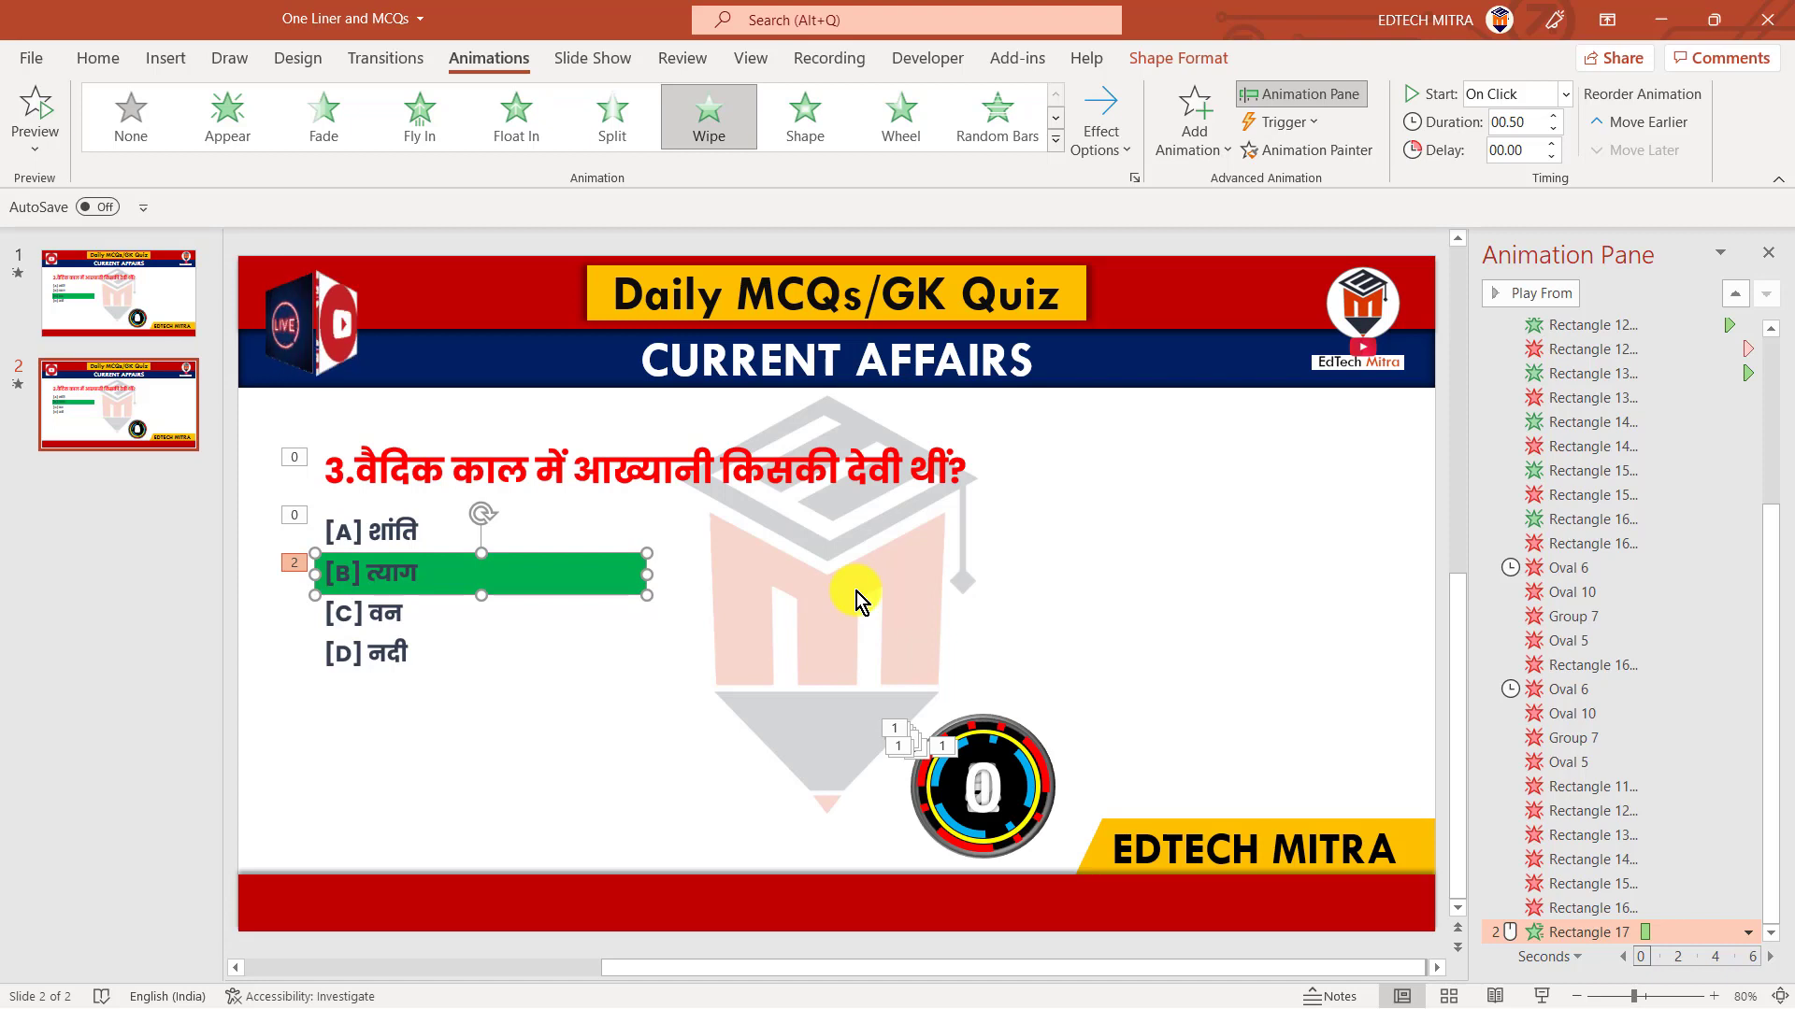
pyautogui.press('Down')
pyautogui.press('Down')
pyautogui.press('Down')
pyautogui.press('Down')
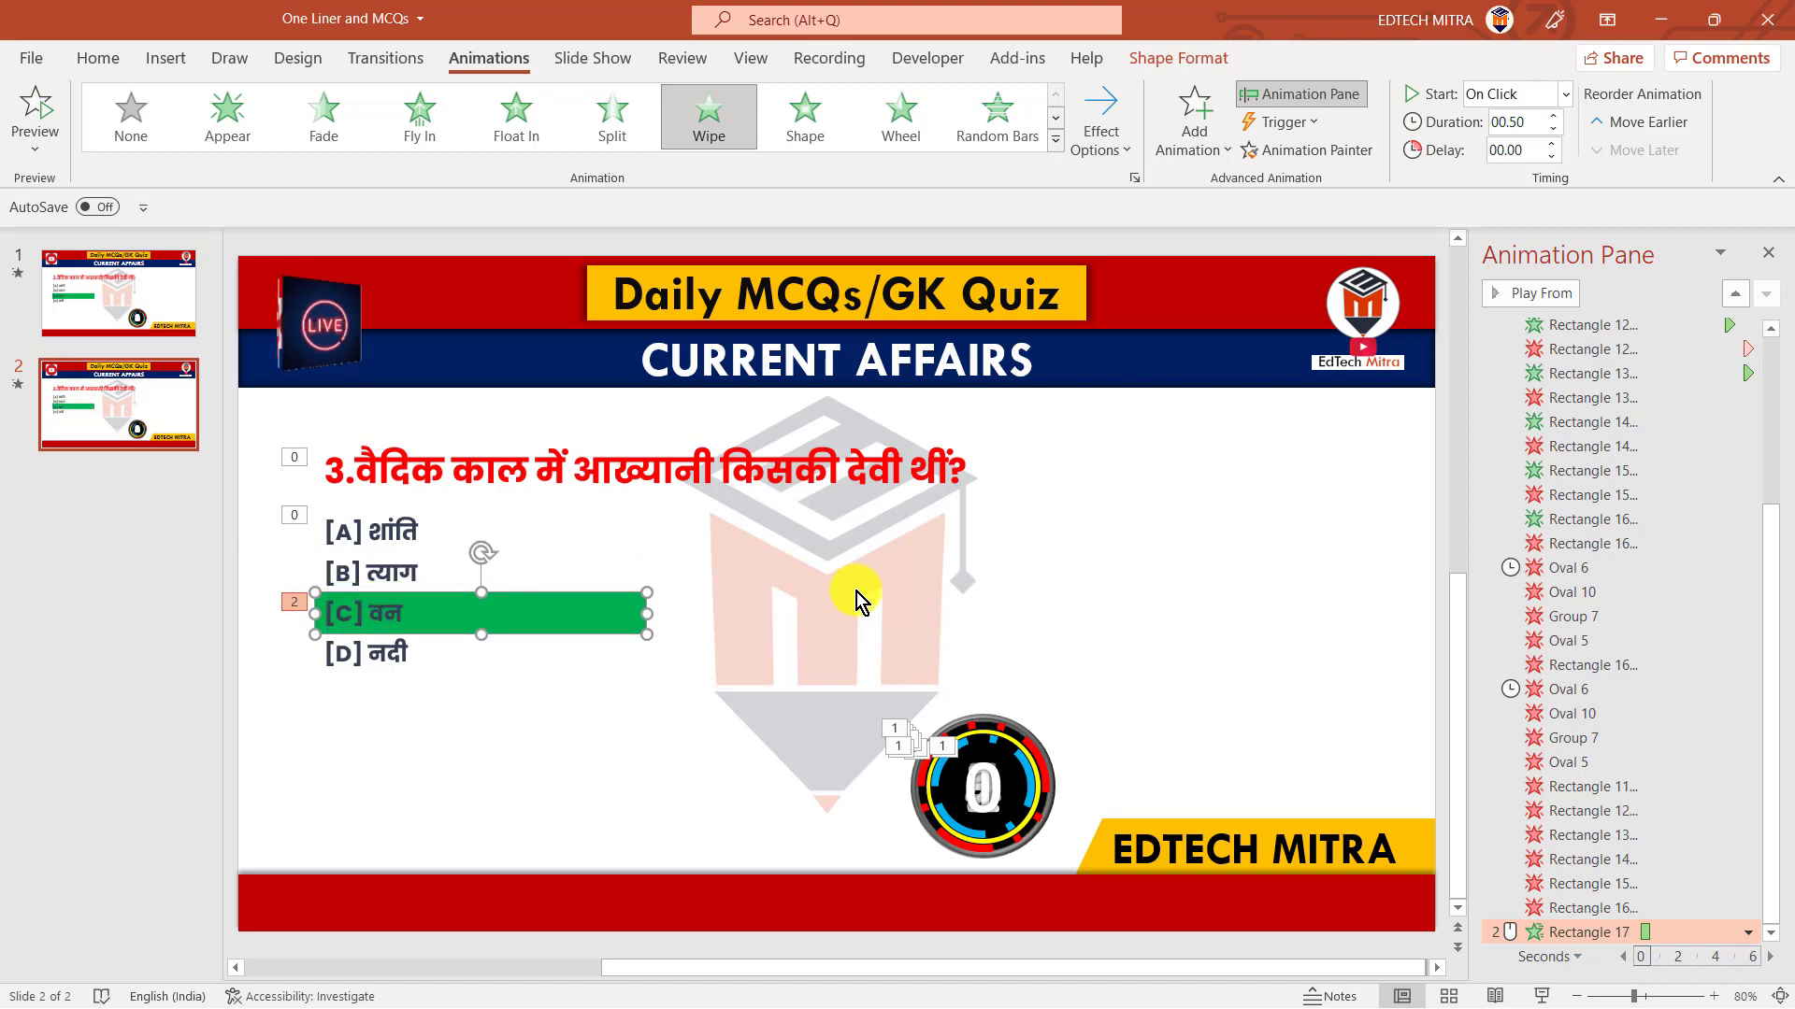
pyautogui.press('Down')
pyautogui.press('Down')
pyautogui.press('Down')
pyautogui.press('Down')
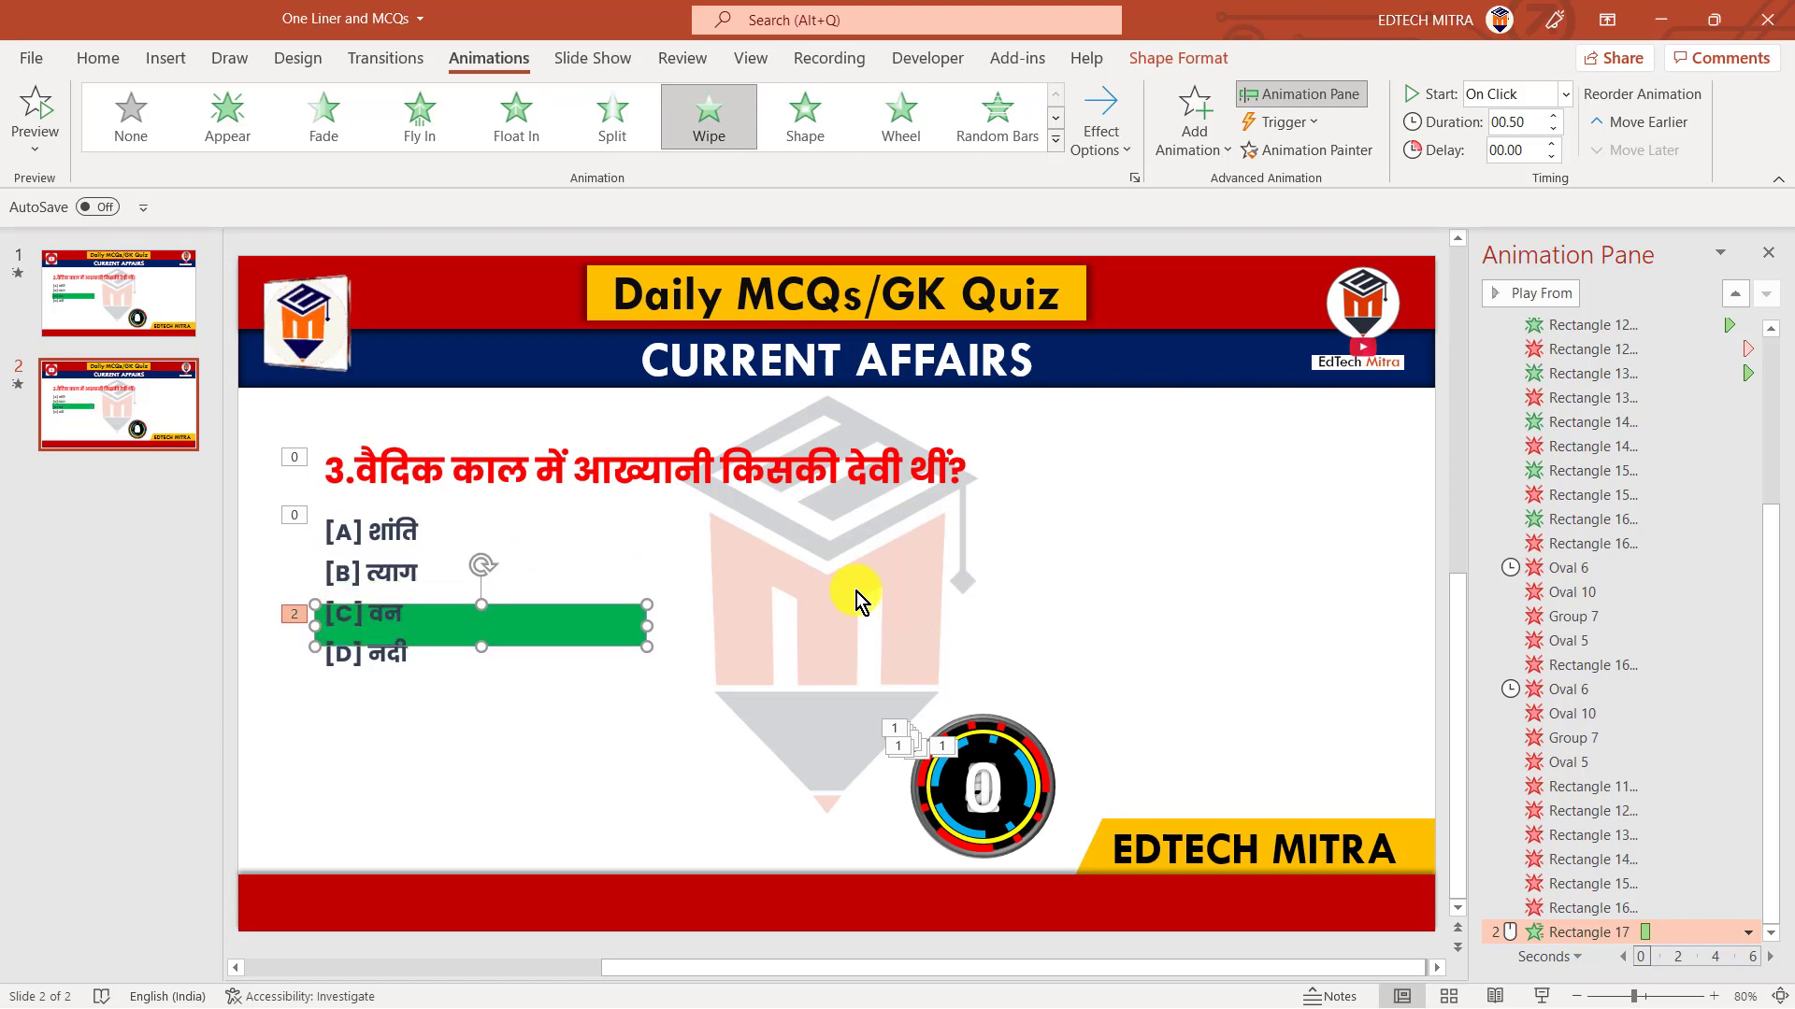
pyautogui.press('Down')
pyautogui.press('Down')
pyautogui.press('Down')
pyautogui.press('Down')
pyautogui.press('Down')
pyautogui.press('Down')
pyautogui.press('Down')
pyautogui.press('Down')
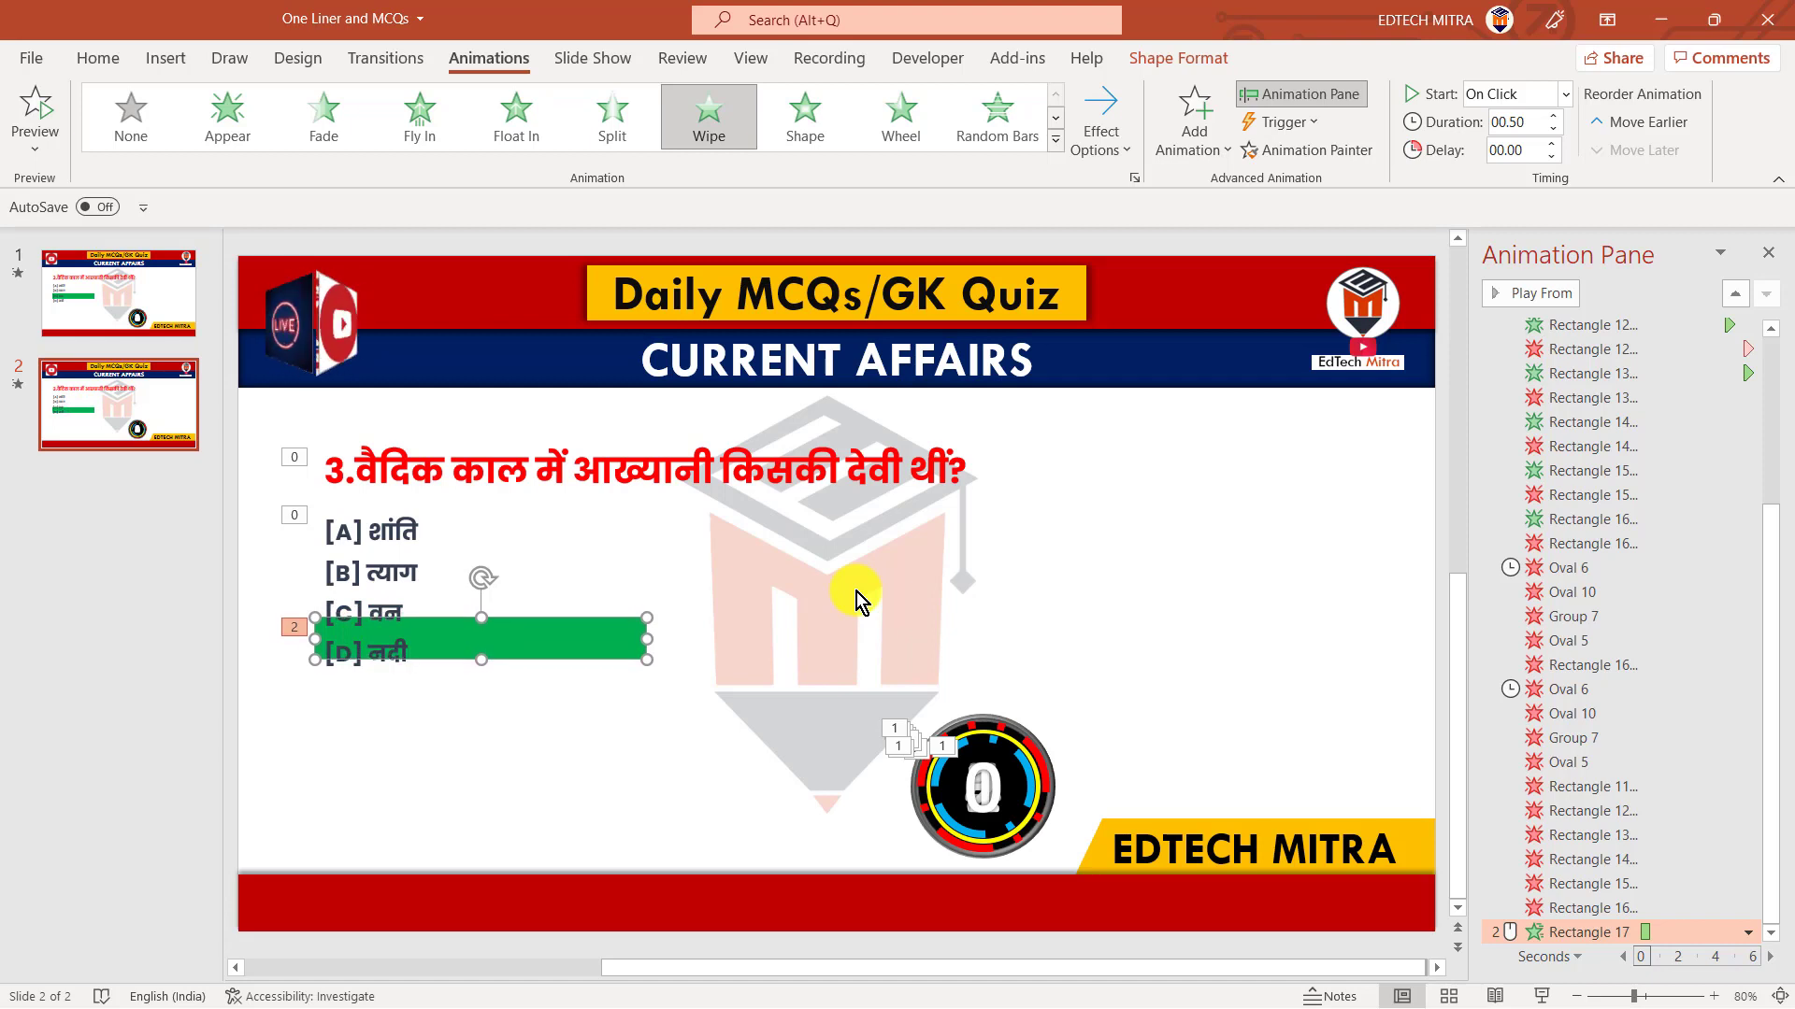
pyautogui.press('Up')
pyautogui.press('Up')
pyautogui.press('Up')
pyautogui.press('Up')
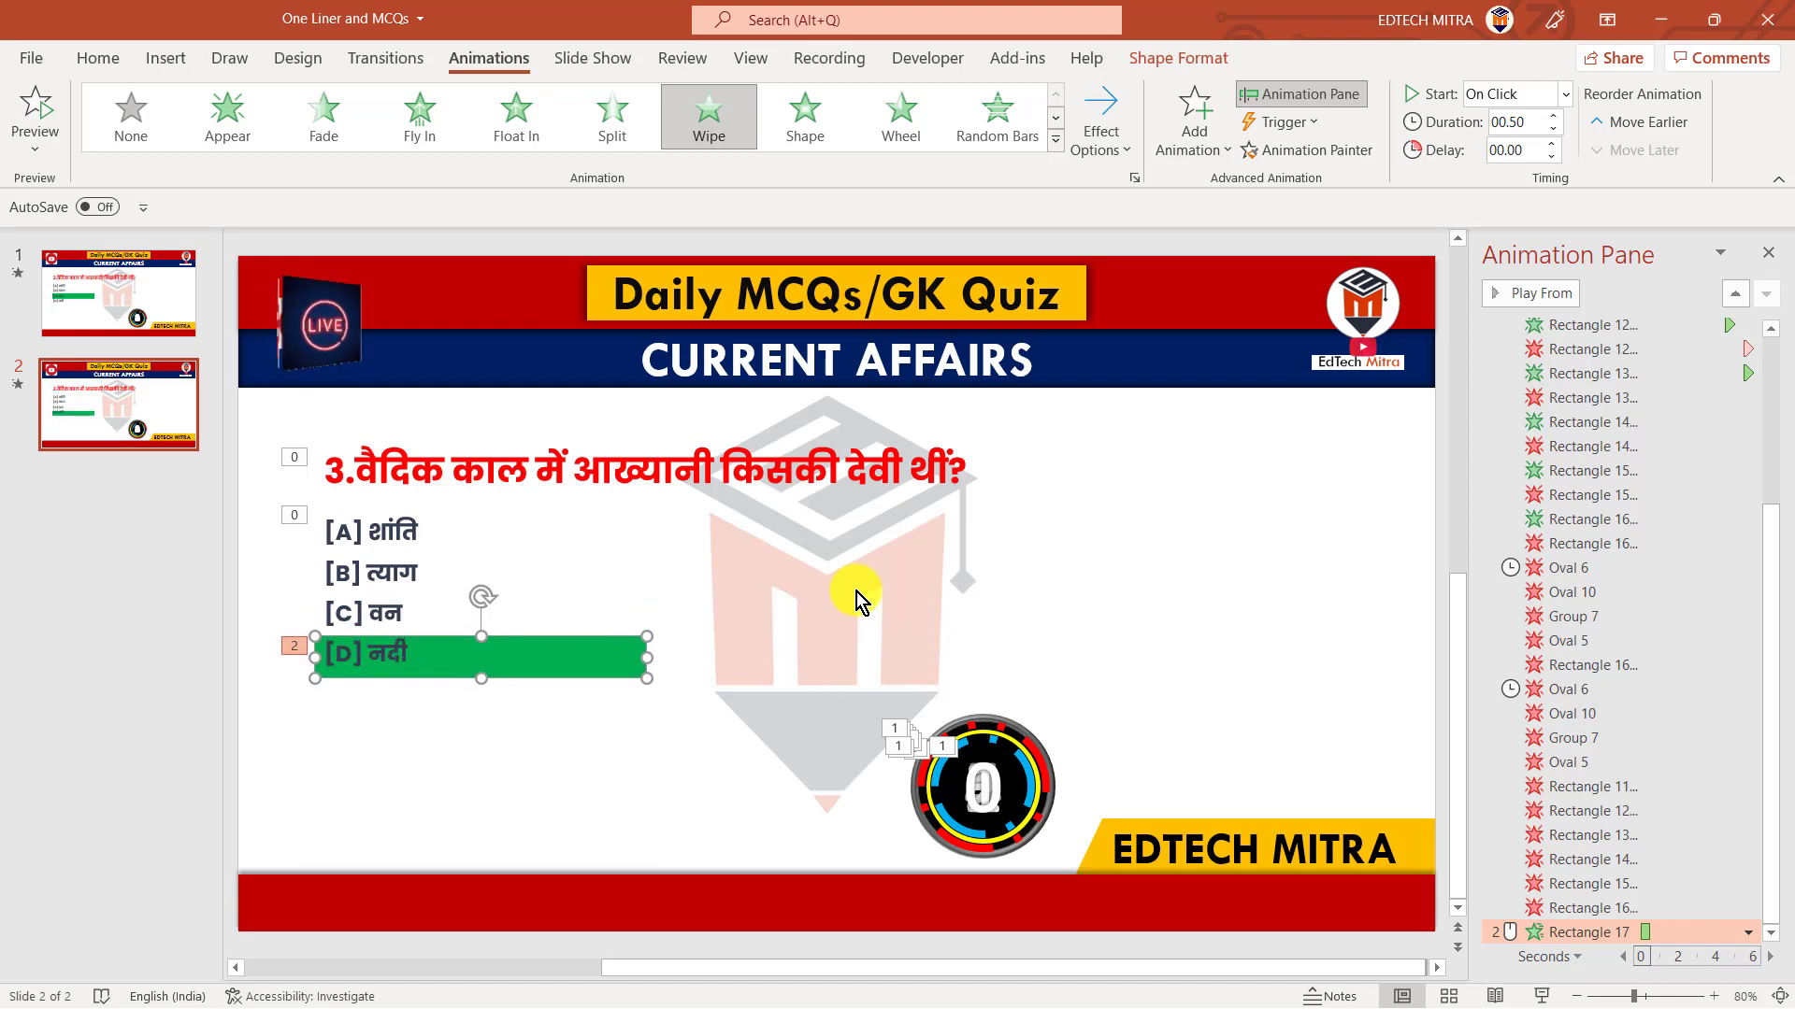
pyautogui.press('Up')
pyautogui.press('Up')
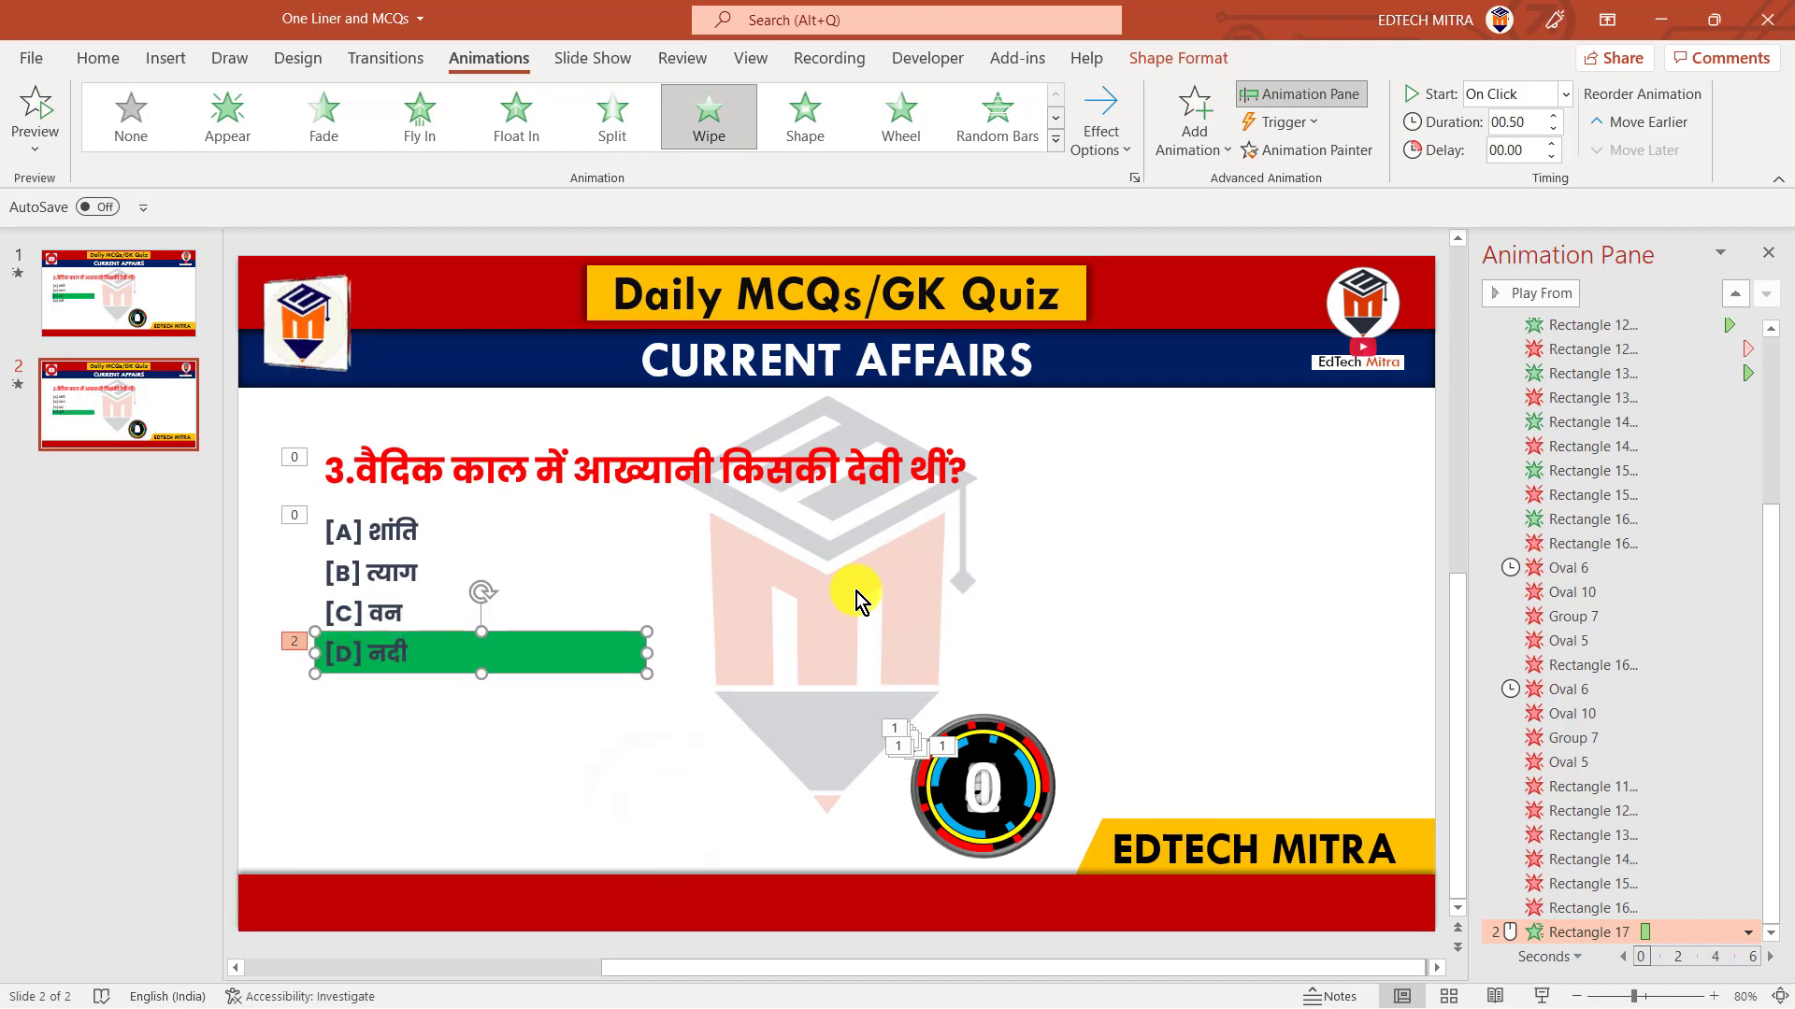
pyautogui.click(664, 817)
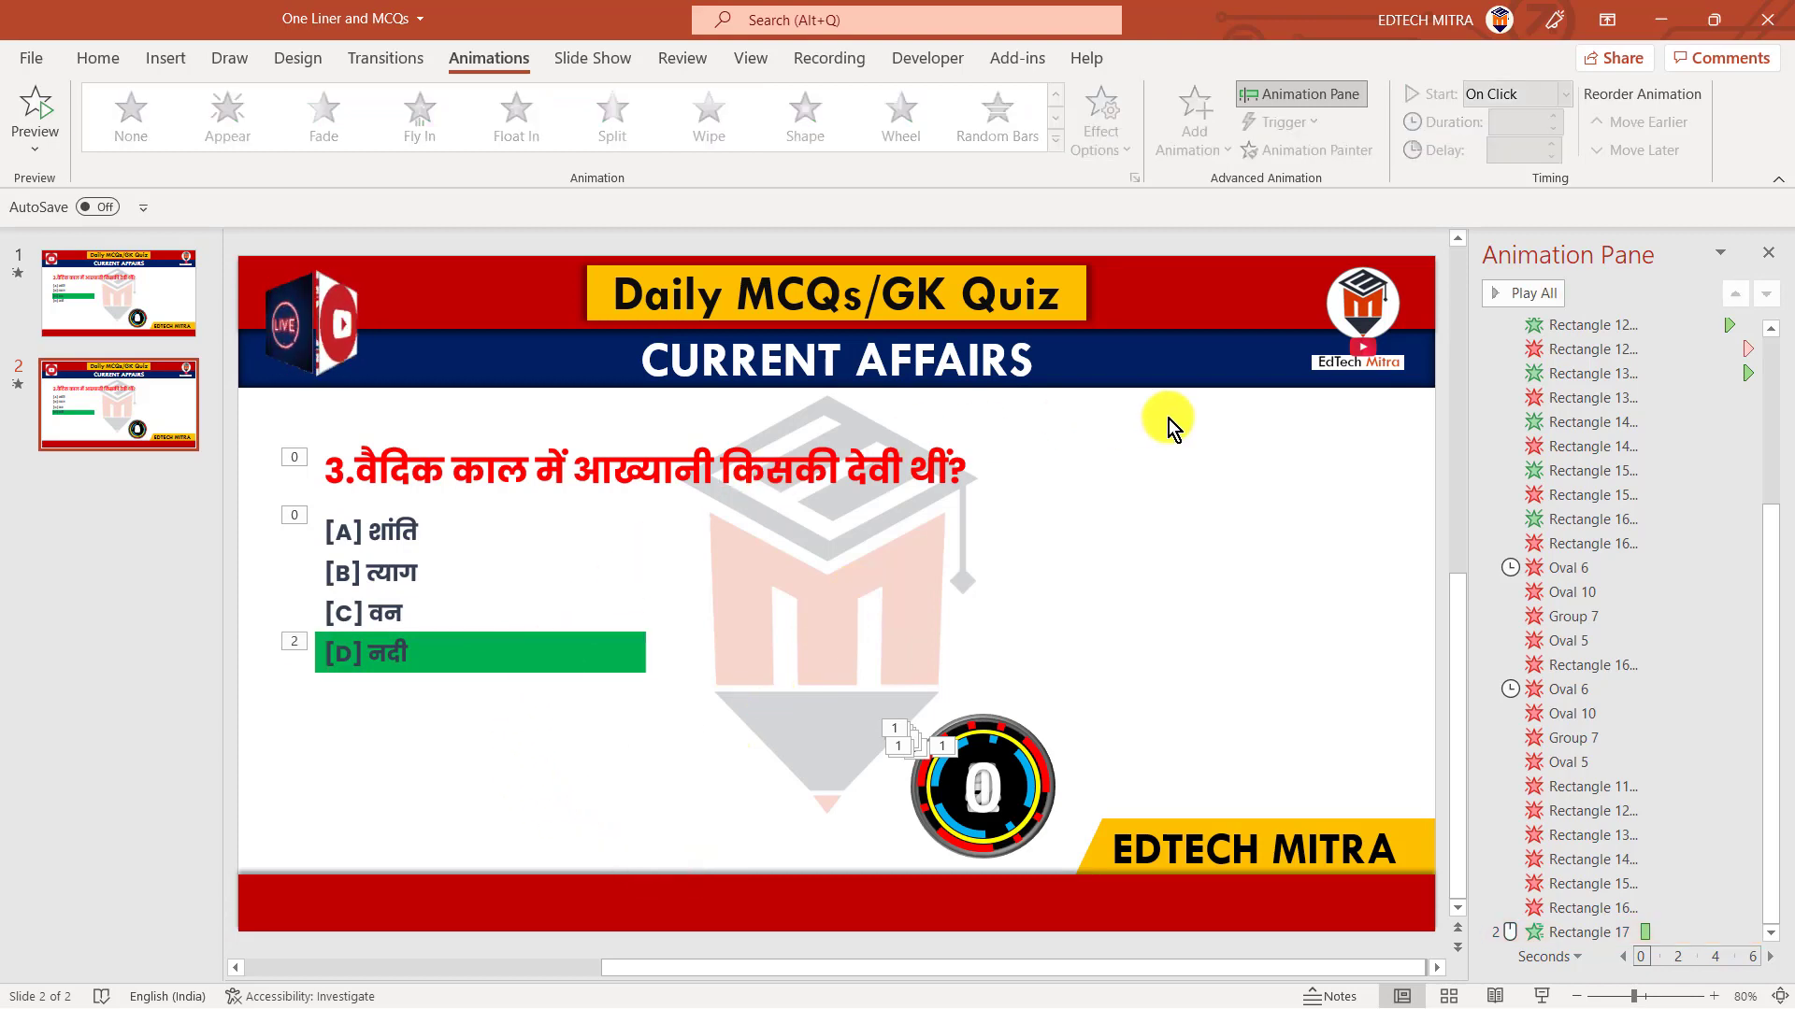
# Close the Animation Pane and start the slide show from the beginning
pyautogui.click(1772, 256)
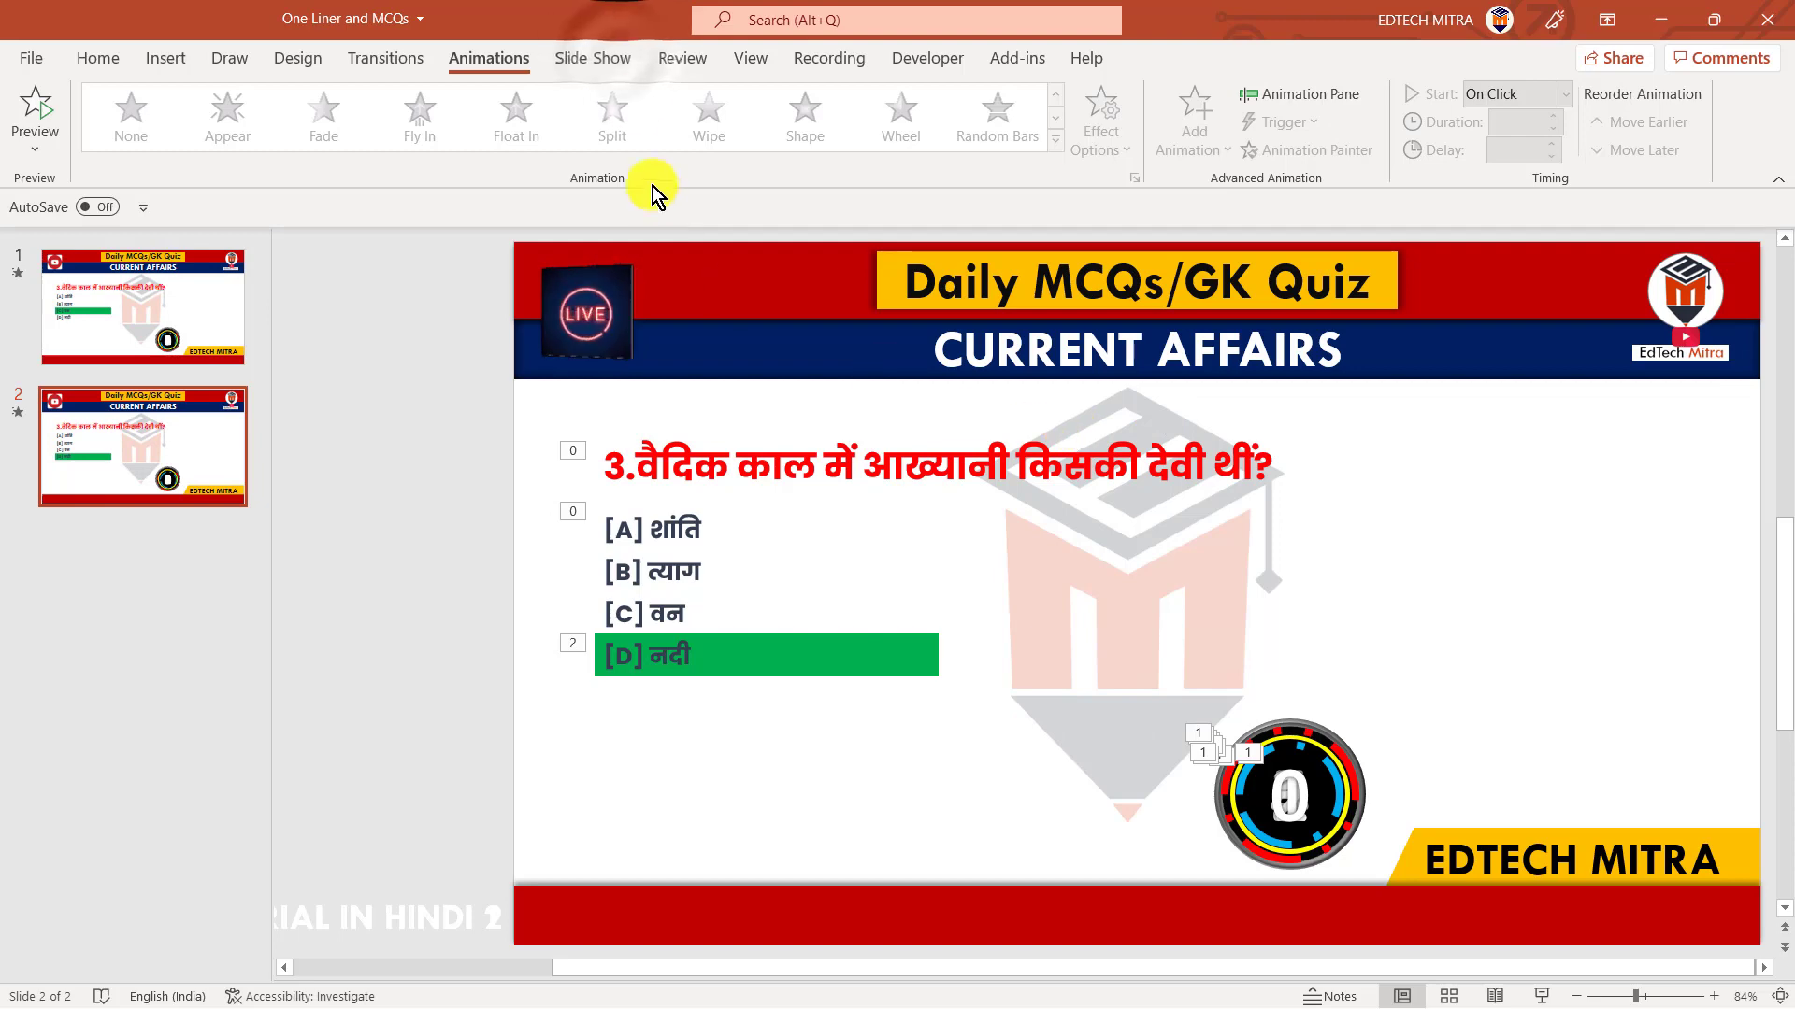
pyautogui.click(619, 59)
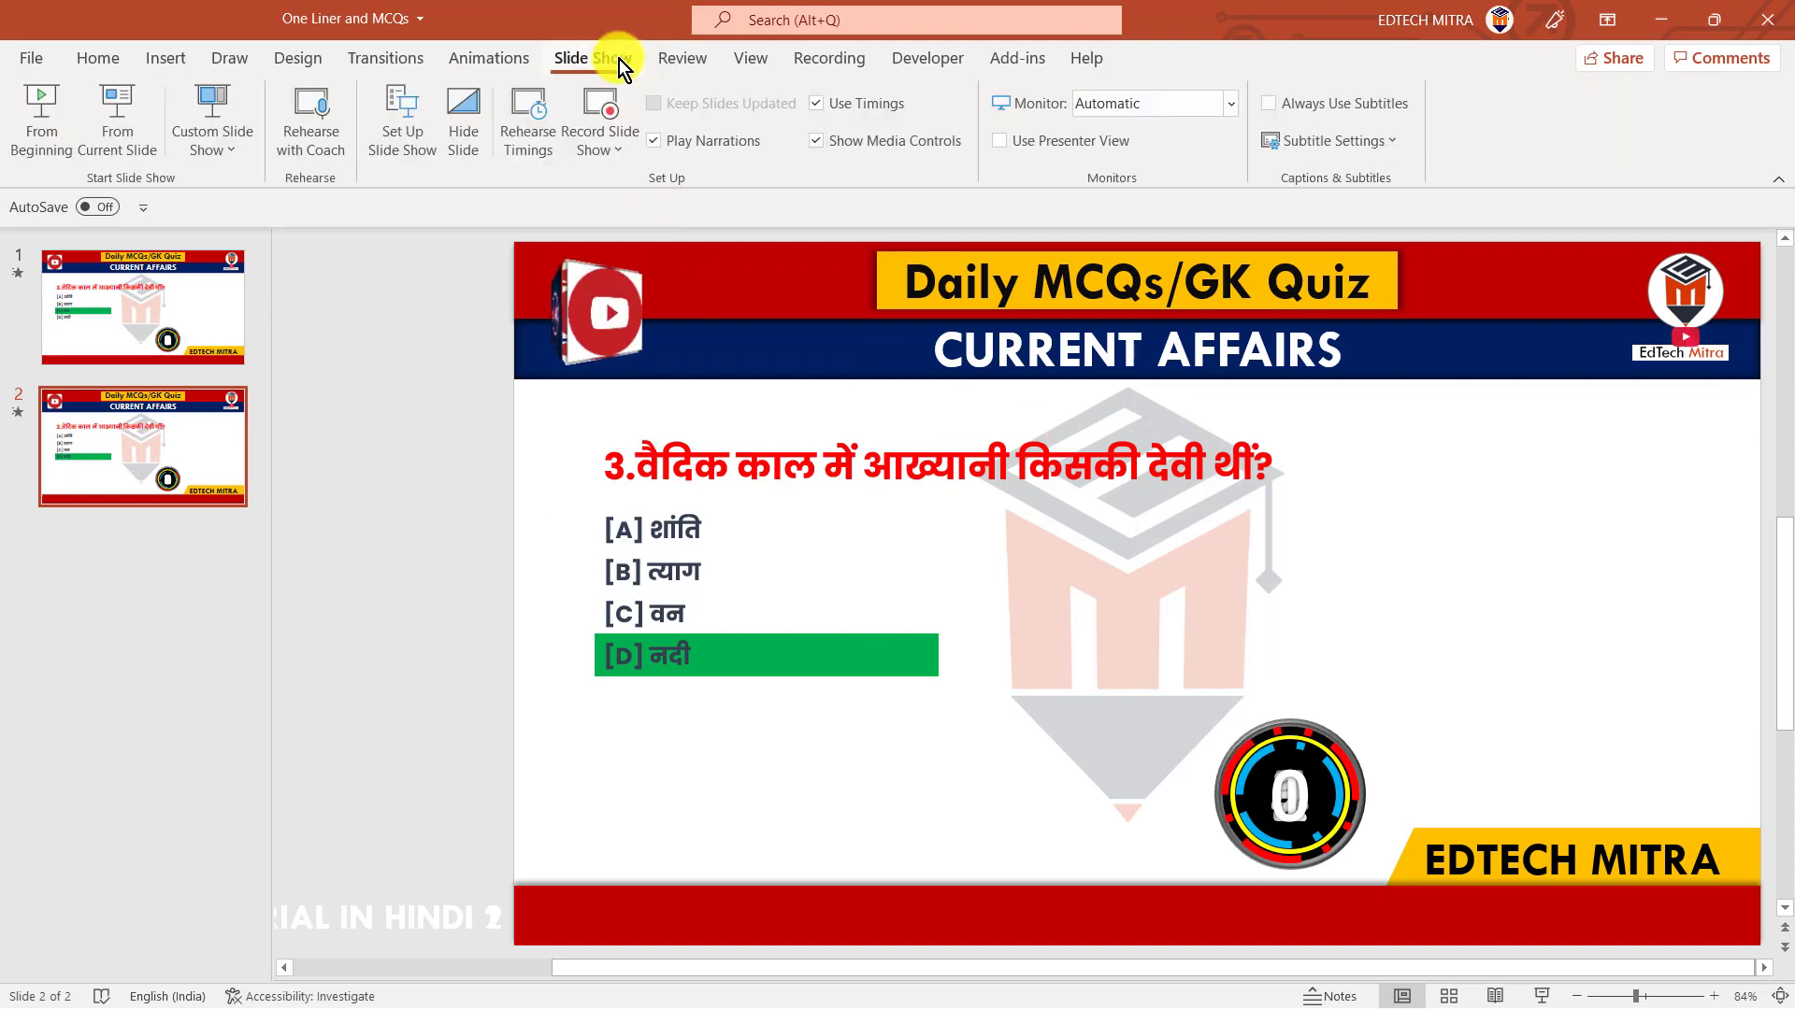
pyautogui.click(53, 108)
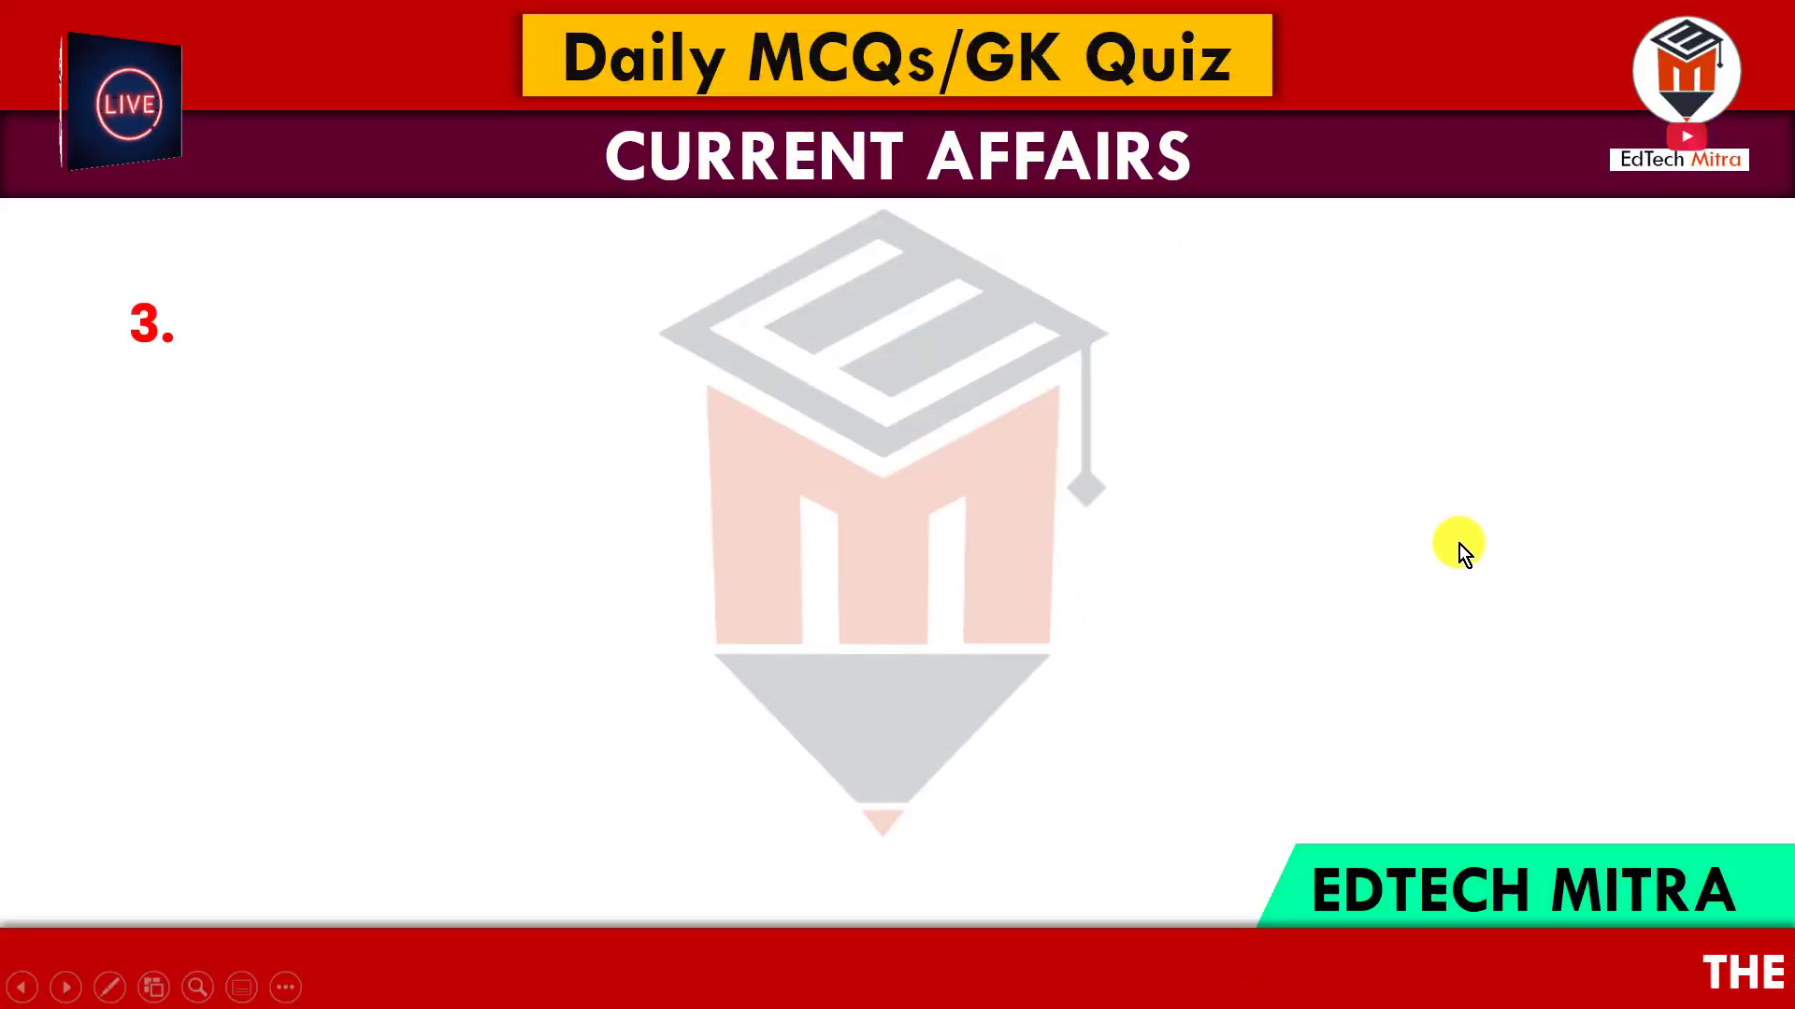